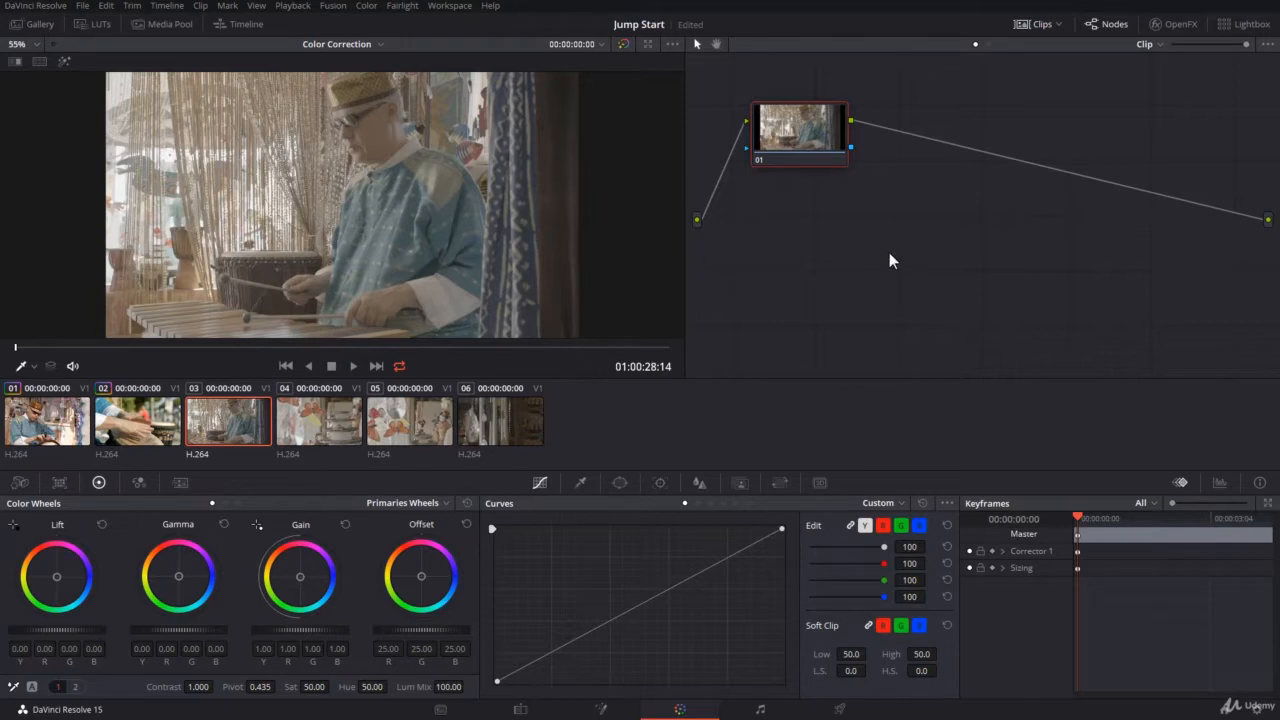
Open the Window palette and examine the list of available power window shapes
left_click(1268, 504)
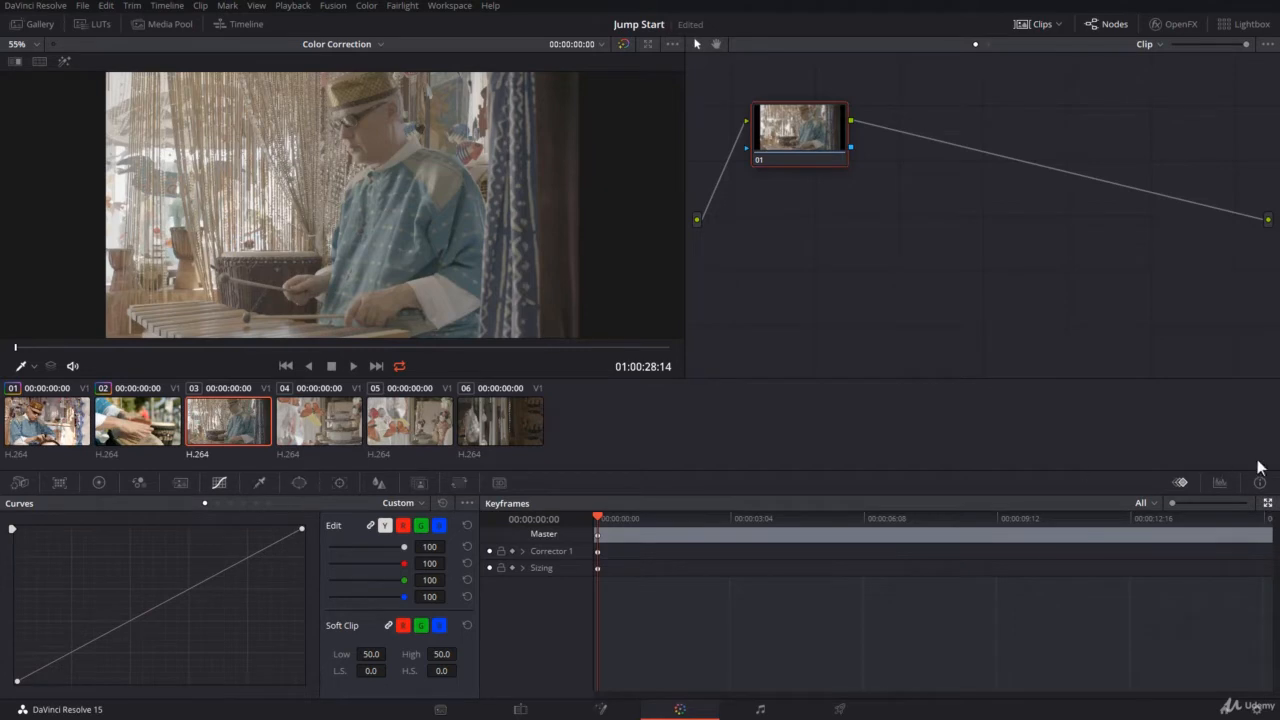
left_click(1268, 503)
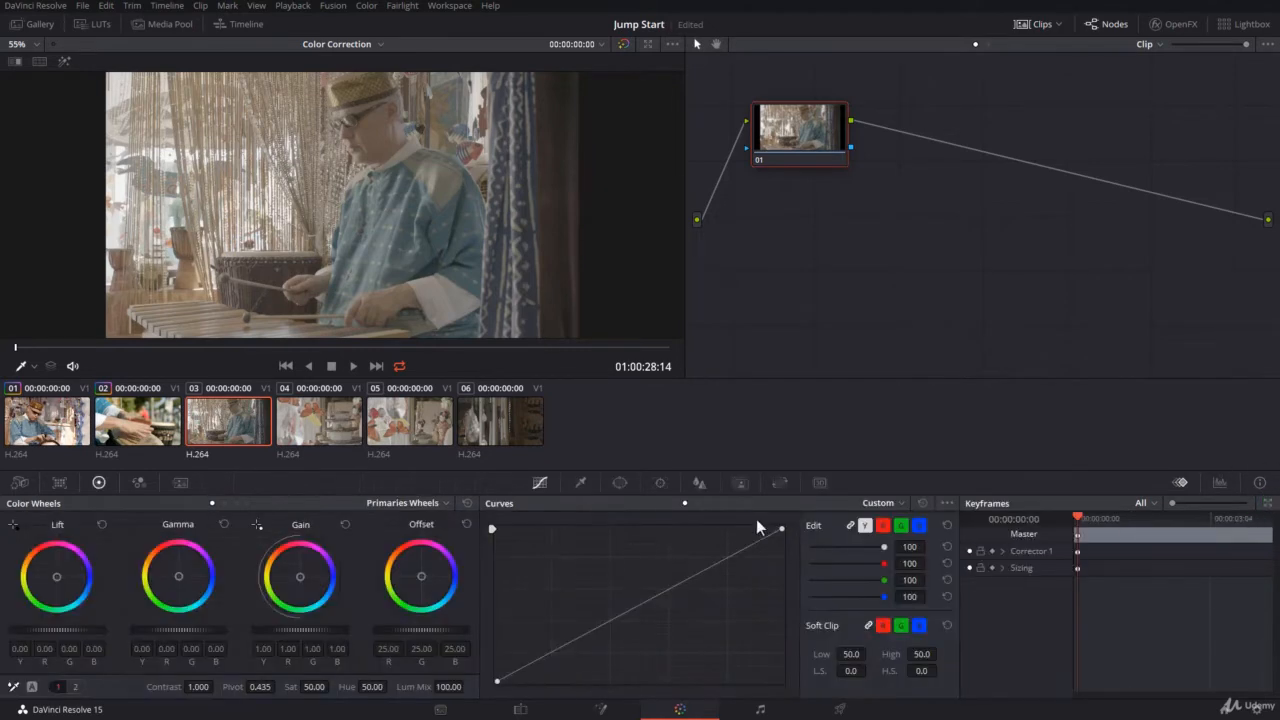
left_click(620, 483)
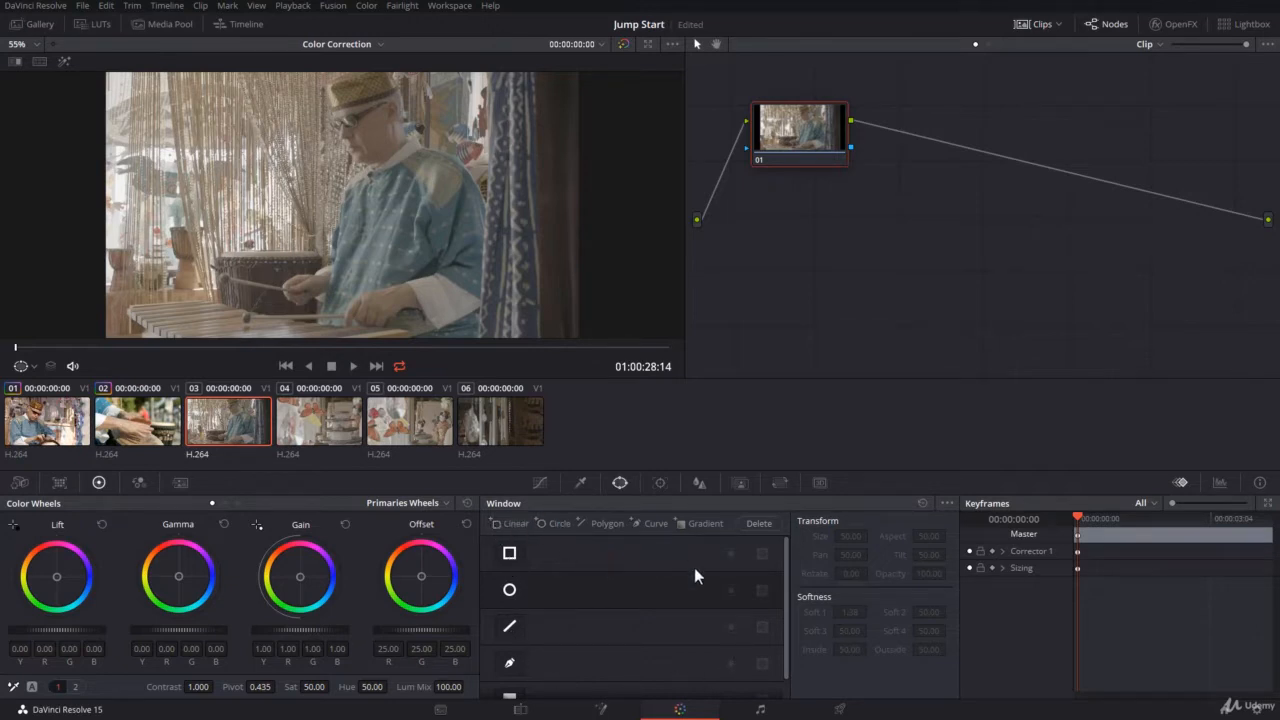
scroll(515, 562, "down", 1)
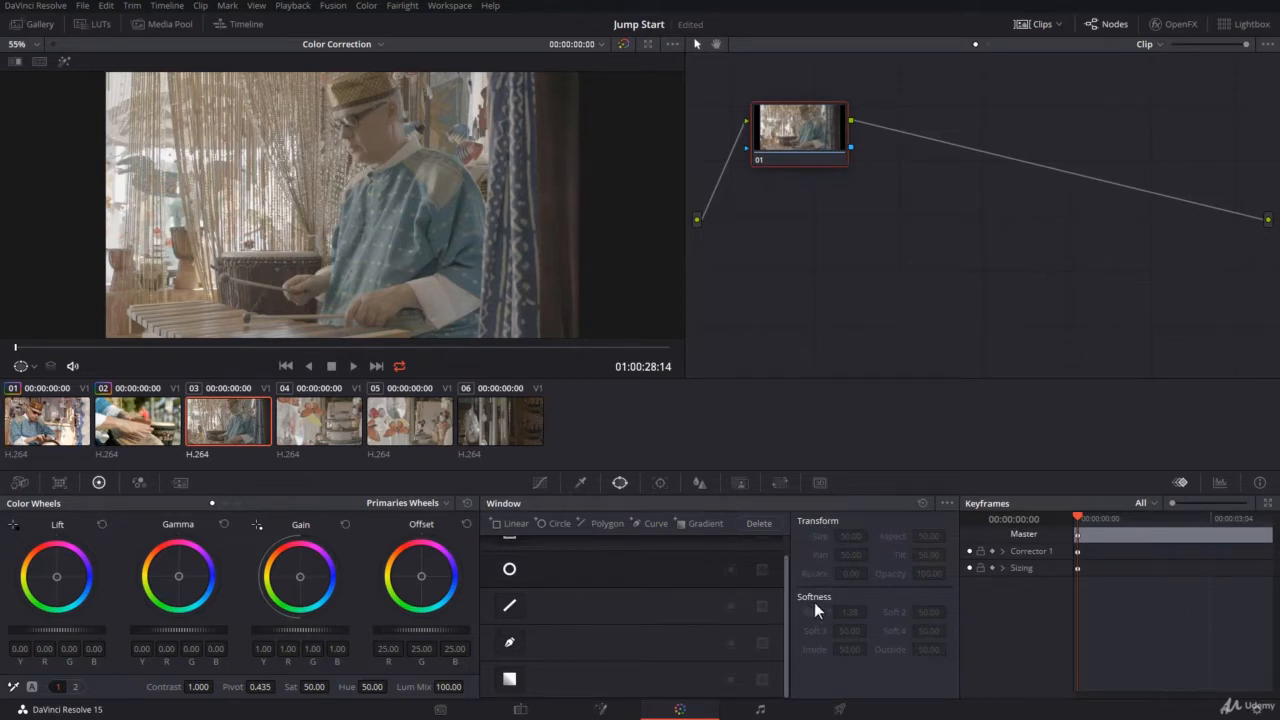
scroll(541, 605, "up", 1)
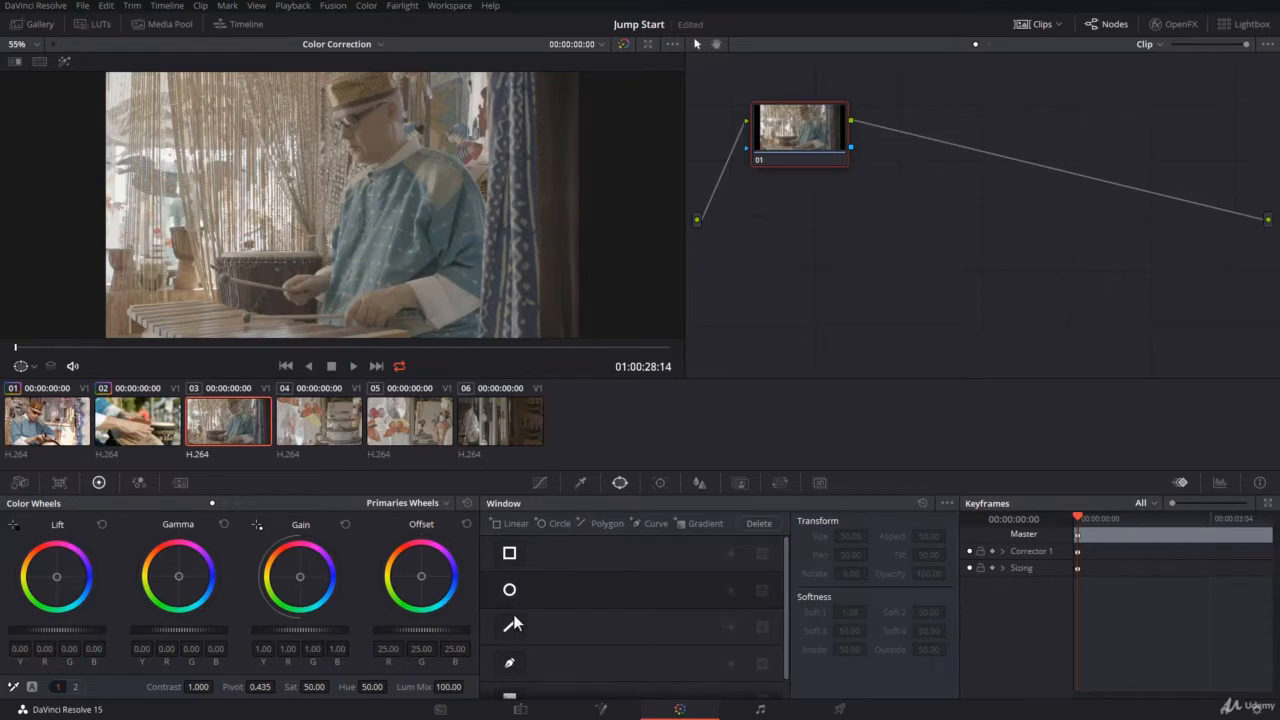
scroll(512, 650, "down", 1)
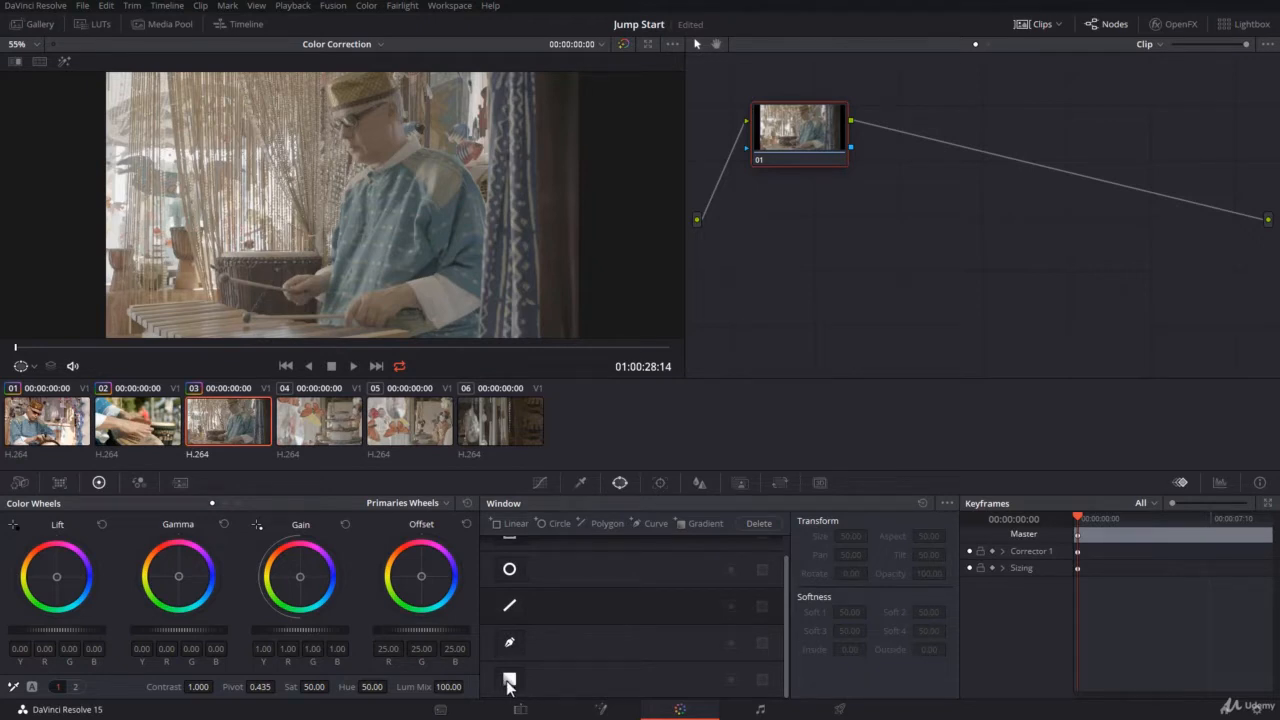
scroll(527, 670, "up", 1)
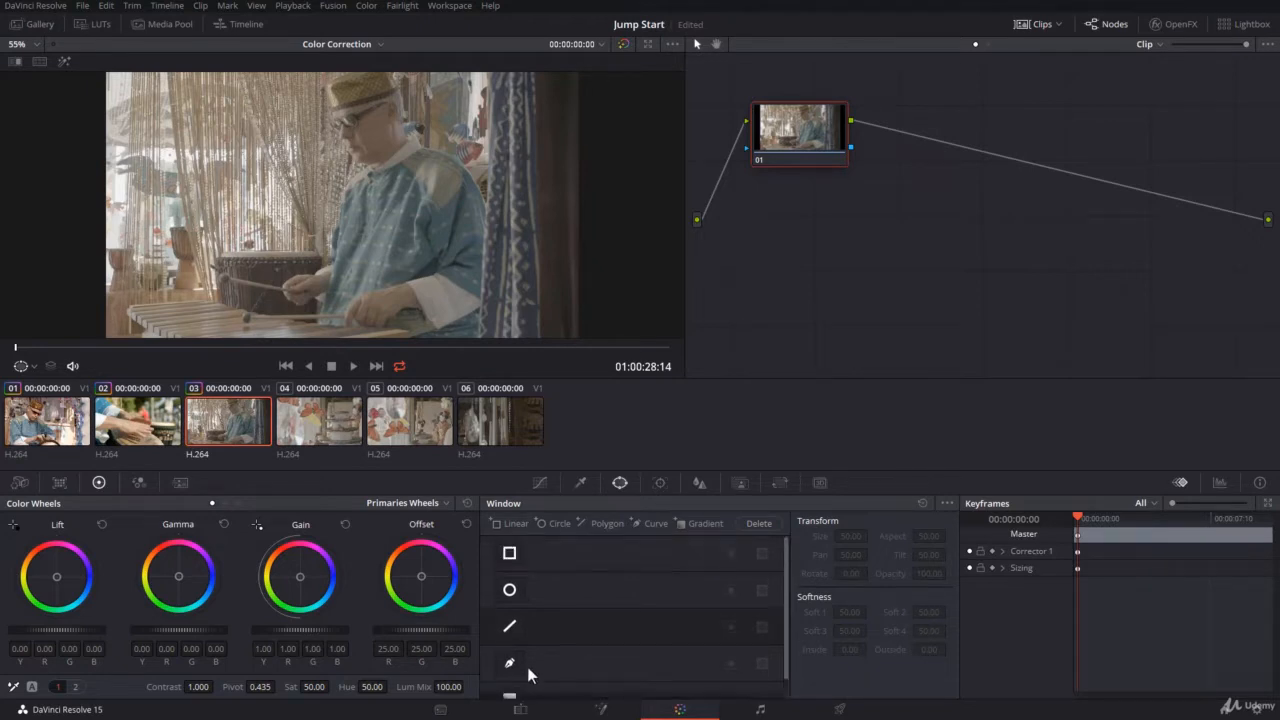
scroll(543, 575, "down", 1)
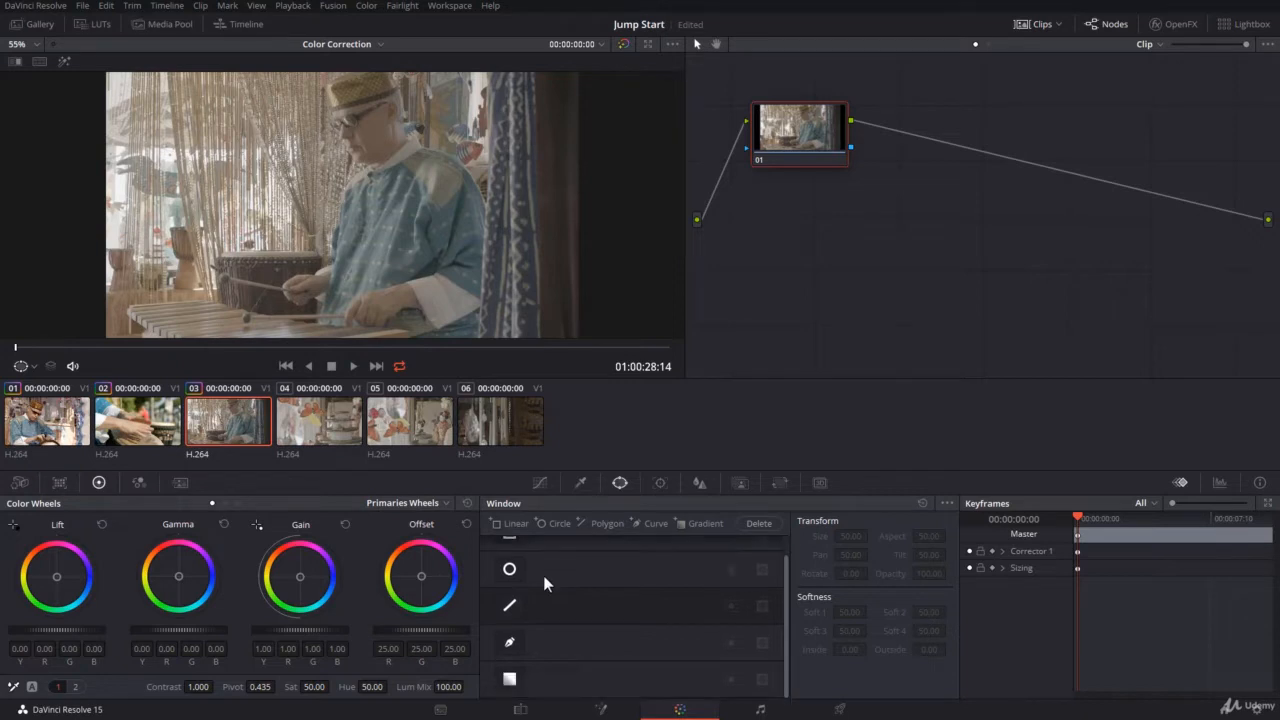
scroll(533, 671, "up", 1)
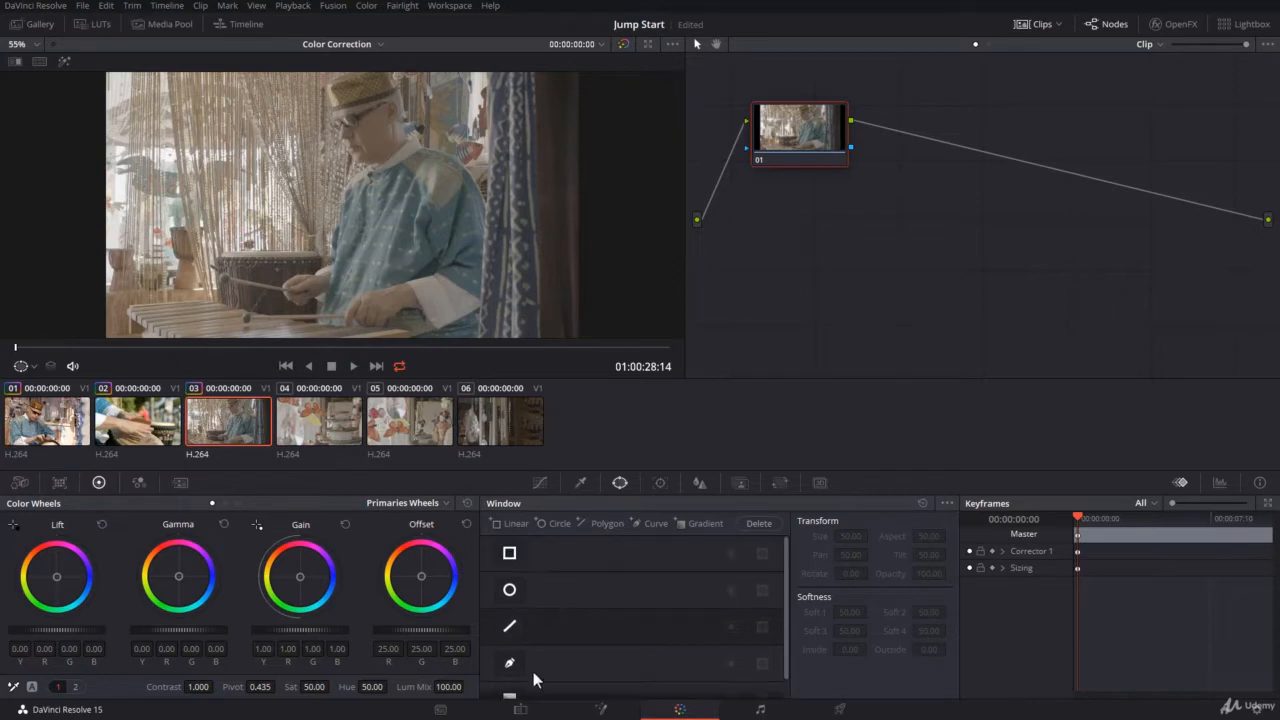
Enable the linear window on node 01, turn the viewer's on-screen overlay off, and restore it to Power Window
left_click(511, 554)
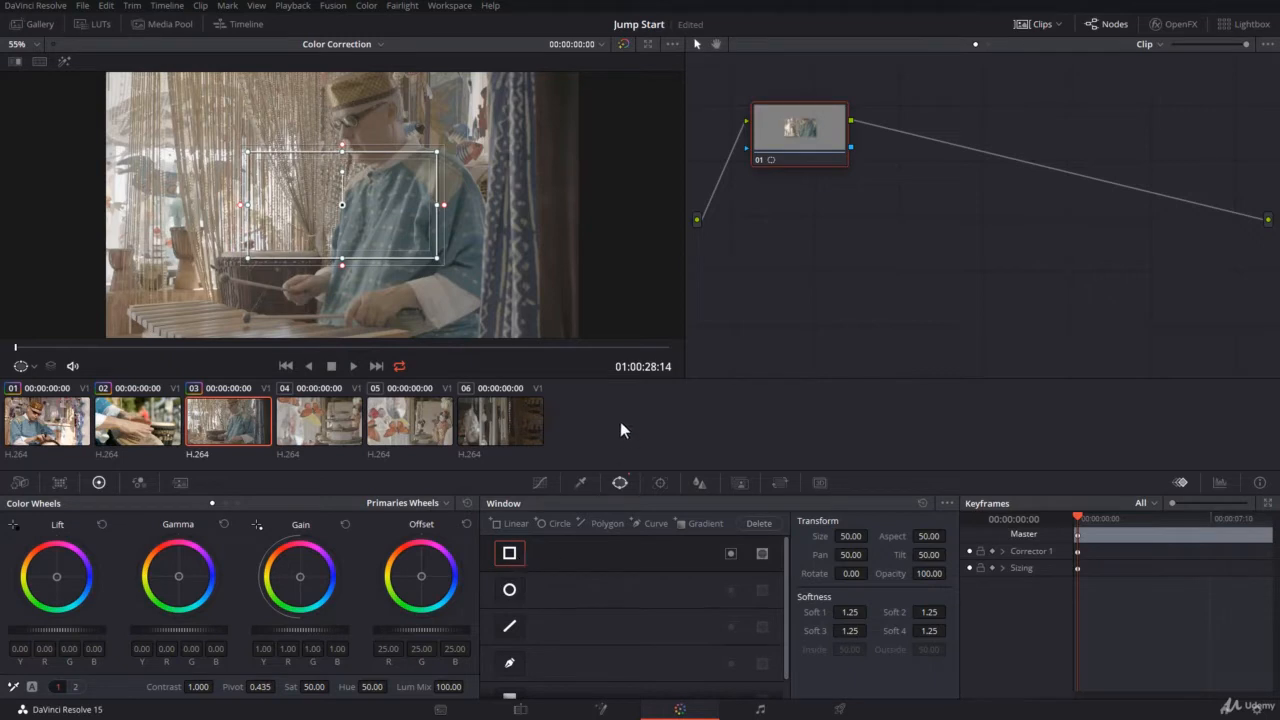
left_click(22, 366)
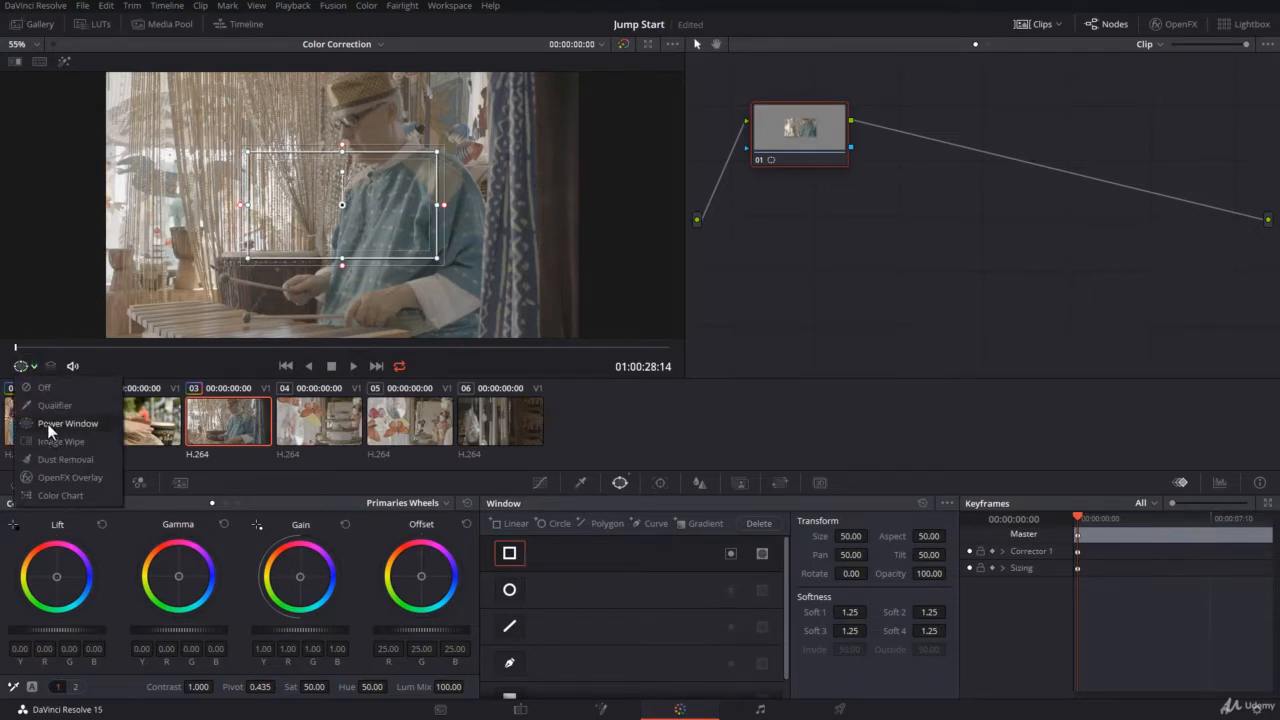
left_click(47, 423)
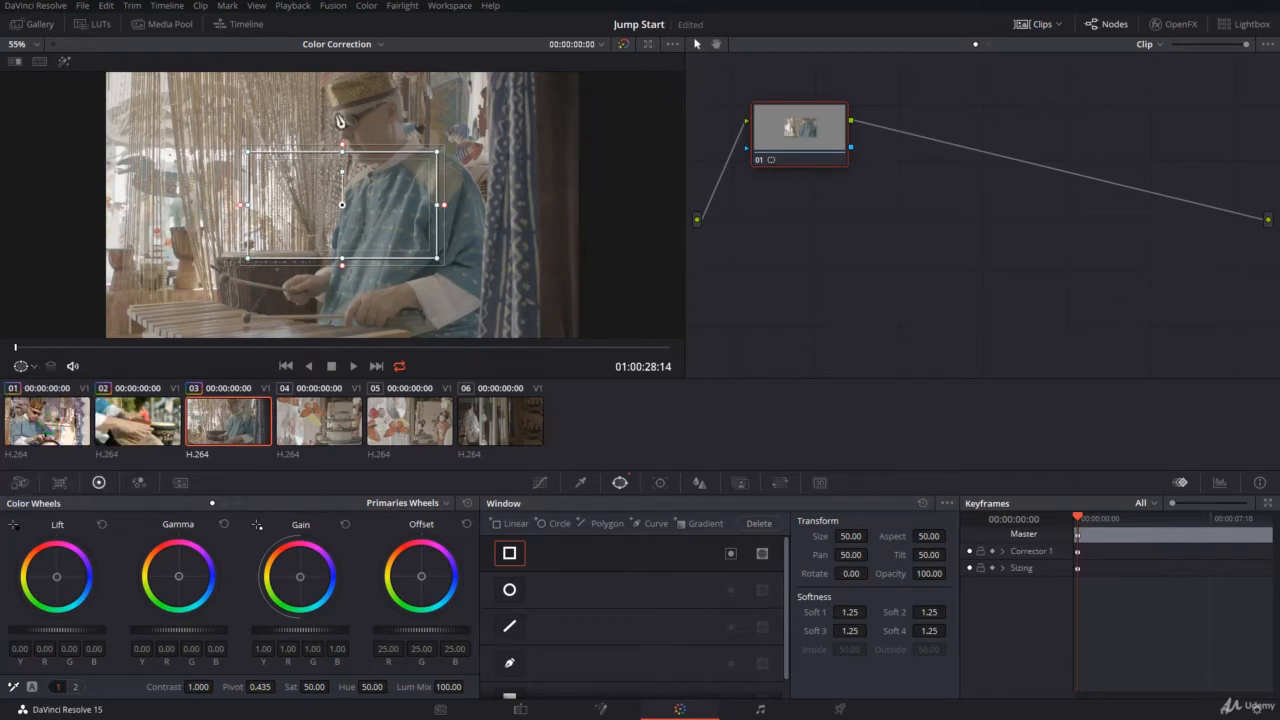
left_click(22, 366)
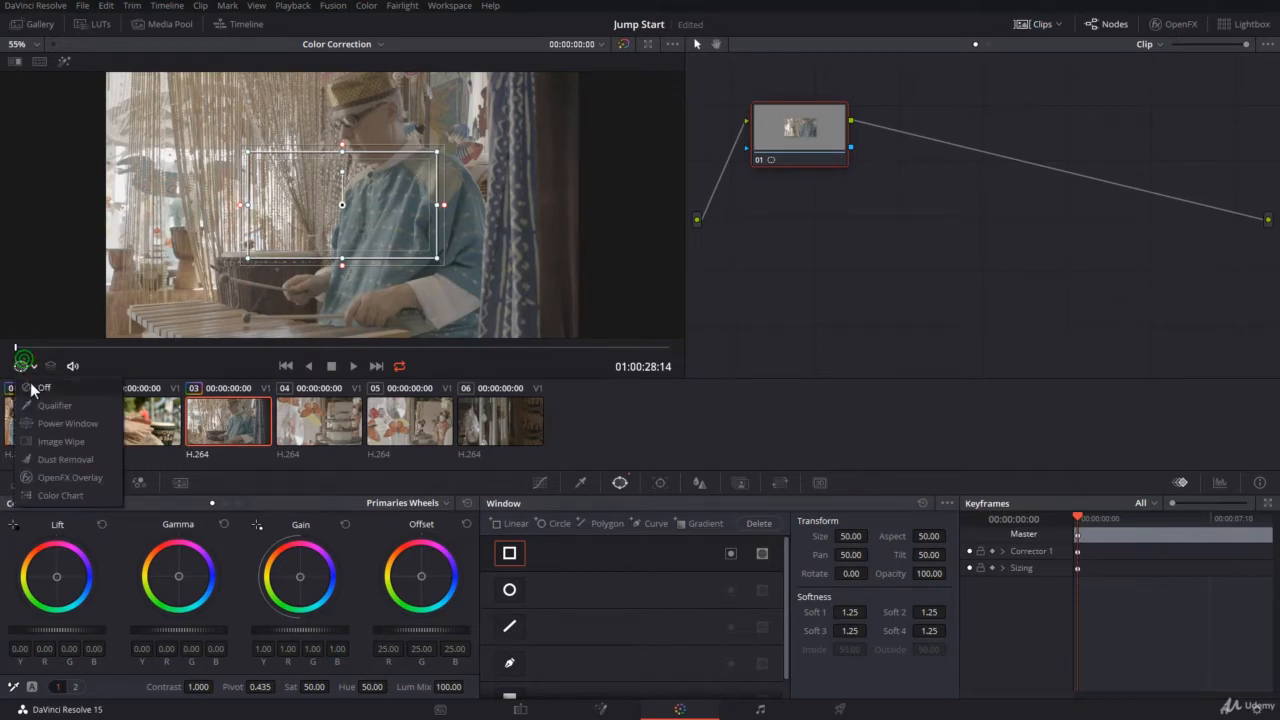
left_click(30, 396)
left_click(31, 368)
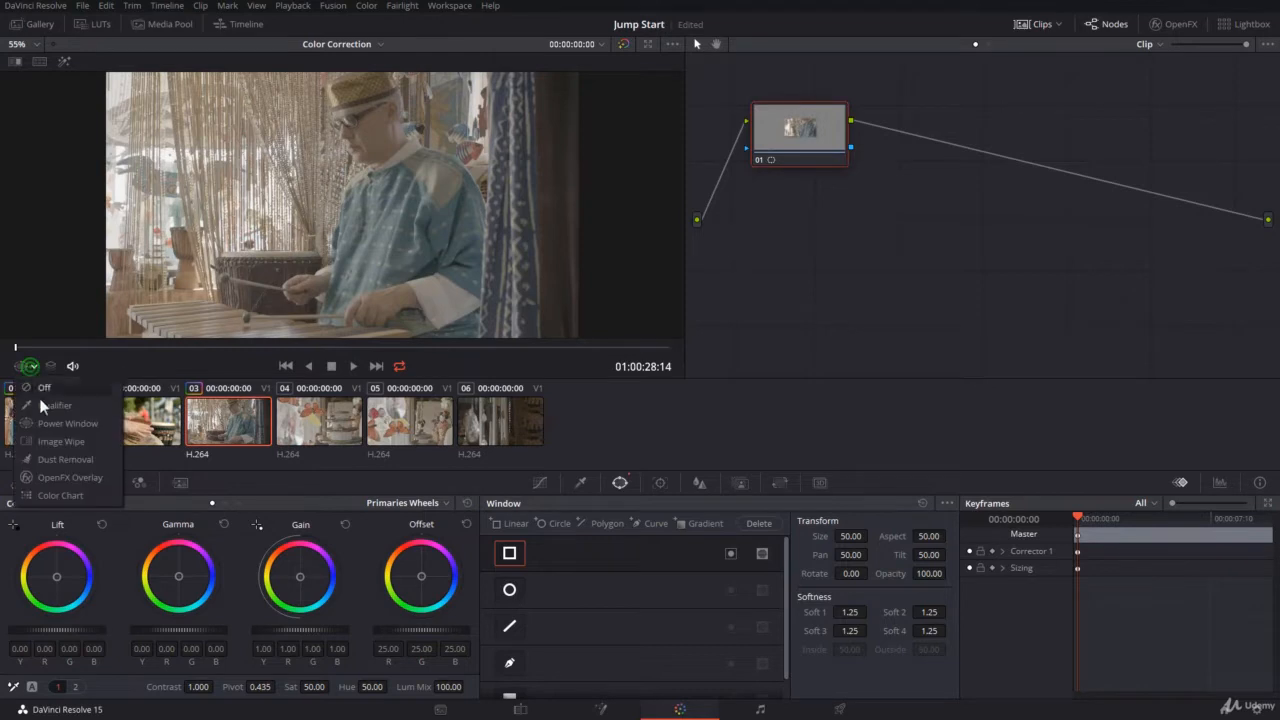
left_click(44, 422)
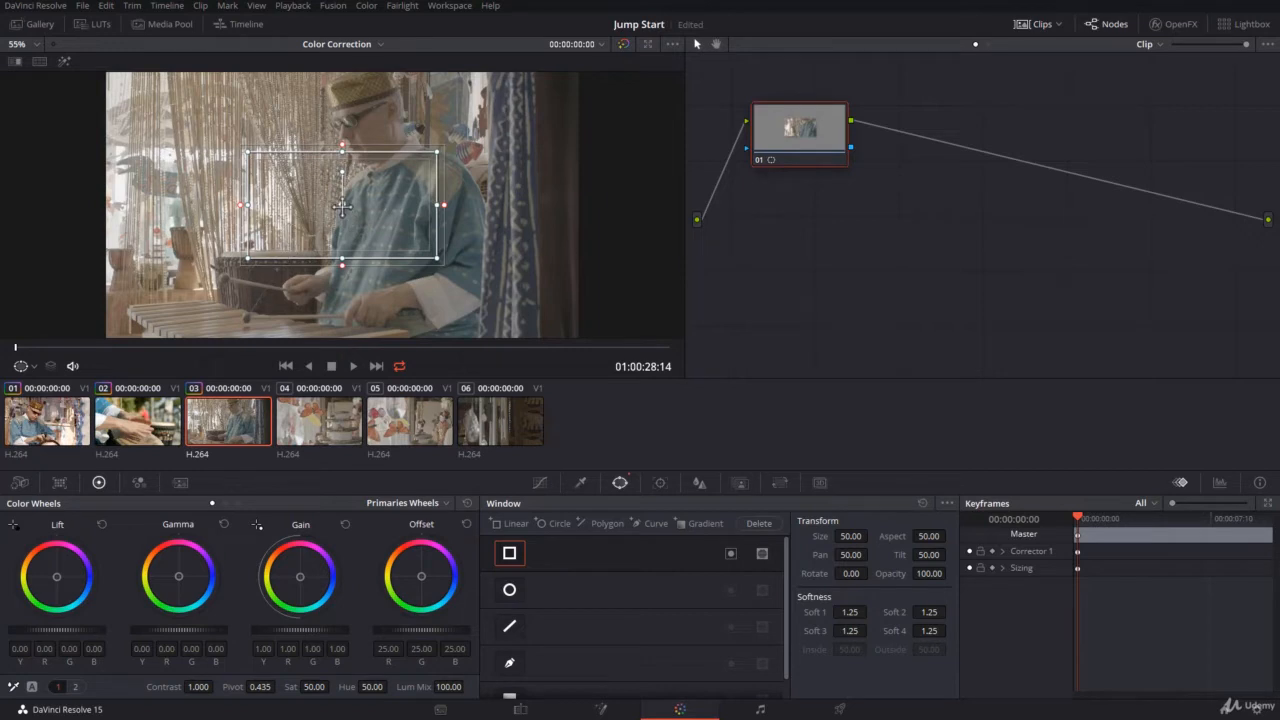
Reposition the linear window to pan 49.86 and tilt 49.97, and reshape its corners into an irregular quadrilateral widening towards the beaded curtain
mouse_move(342, 207)
left_mouse_down()
mouse_move(330, 215)
mouse_move(410, 180)
mouse_move(150, 195)
mouse_move(327, 135)
mouse_move(300, 195)
mouse_move(340, 190)
mouse_move(355, 213)
left_mouse_up()
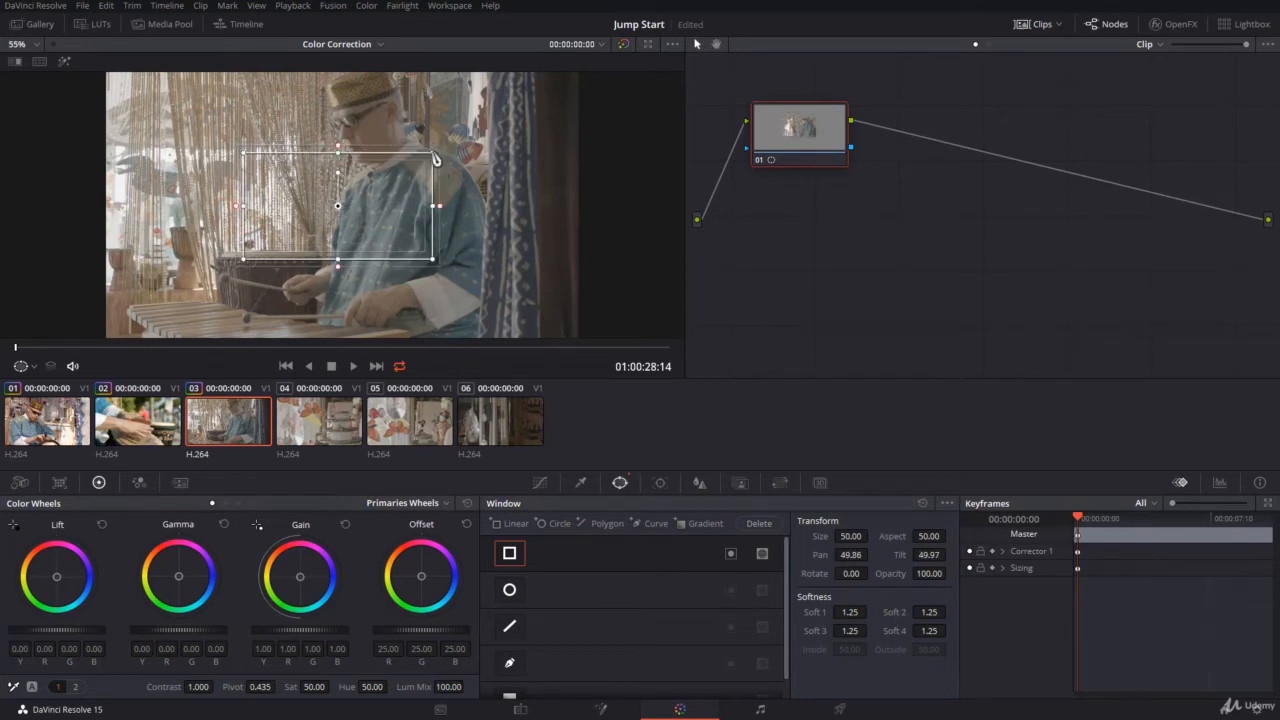
mouse_move(436, 157)
left_mouse_down()
mouse_move(429, 145)
mouse_move(443, 182)
mouse_move(431, 170)
left_mouse_up()
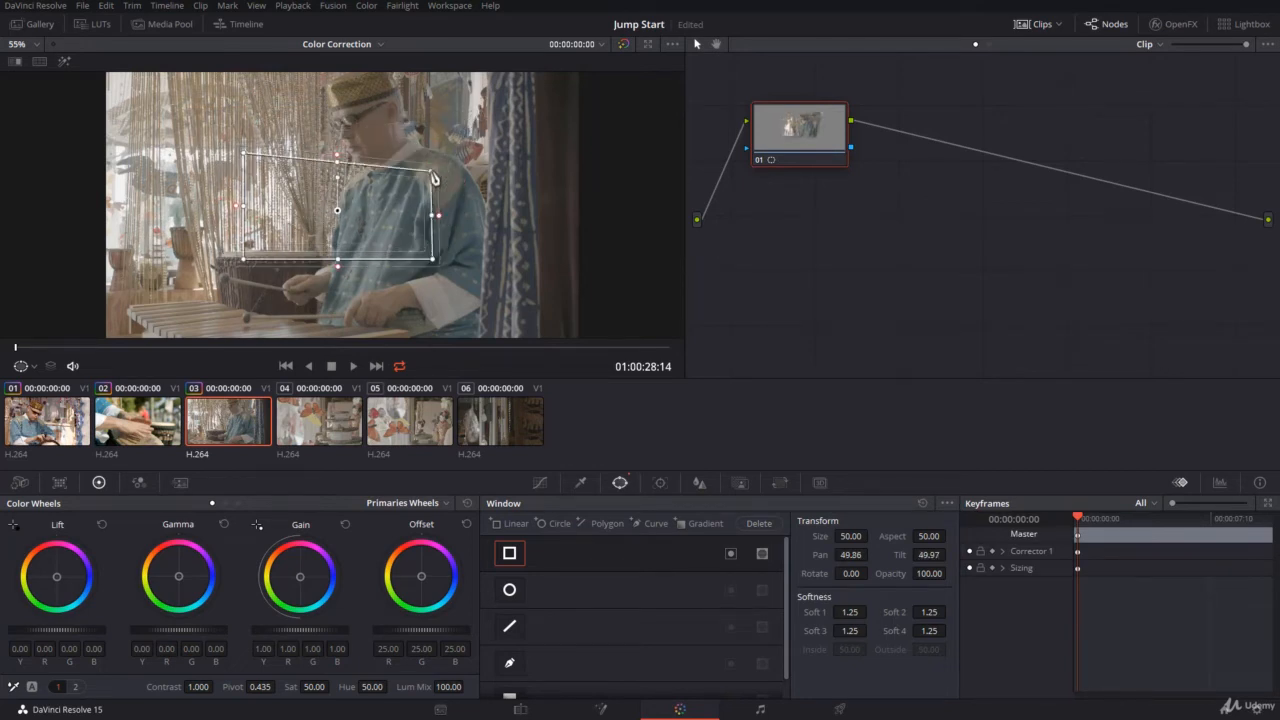
mouse_move(337, 160)
left_mouse_down()
mouse_move(338, 138)
mouse_move(338, 172)
left_mouse_up()
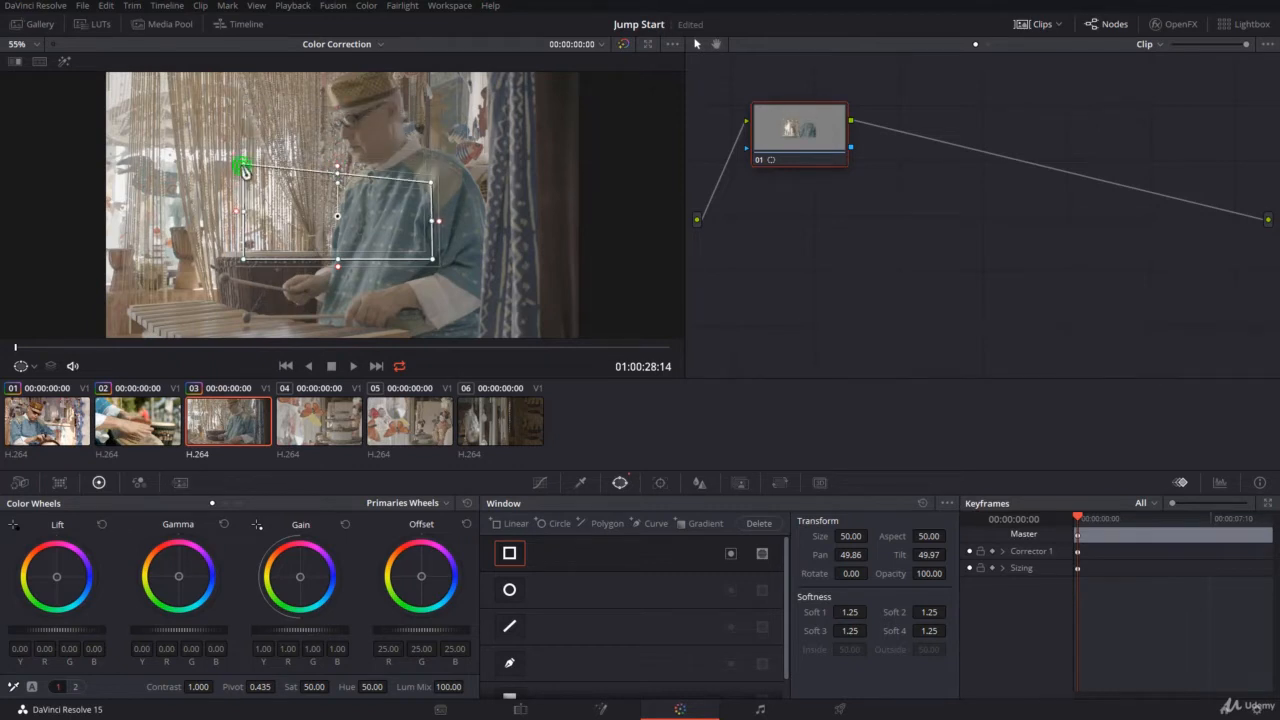
left_click_drag(242, 170, 214, 100)
left_click_drag(248, 268, 204, 296)
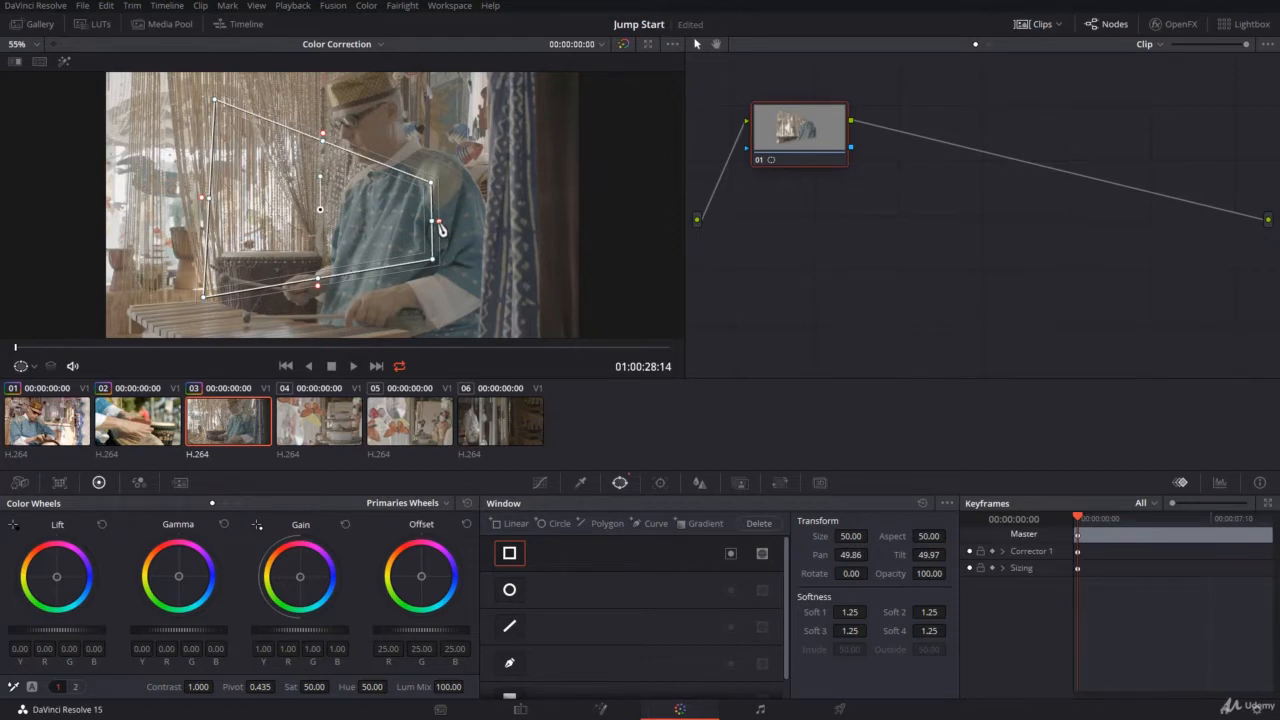
Soften the linear window's edges to about 8.13, 4.56, 7.79 and 5.26, and rotate it to about -0.44
left_click_drag(440, 224, 478, 226)
left_click_drag(344, 145, 346, 104)
left_click_drag(334, 286, 330, 318)
left_click_drag(200, 190, 165, 195)
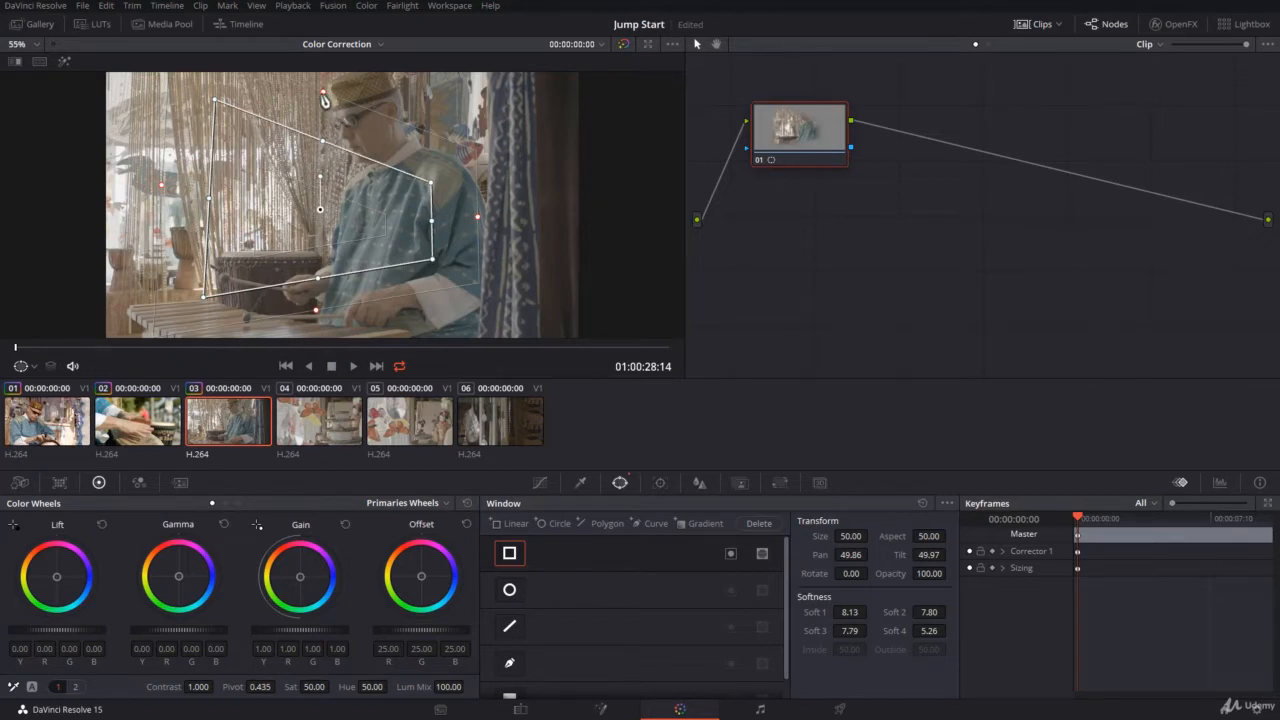
left_click_drag(323, 97, 323, 116)
left_click_drag(320, 178, 291, 150)
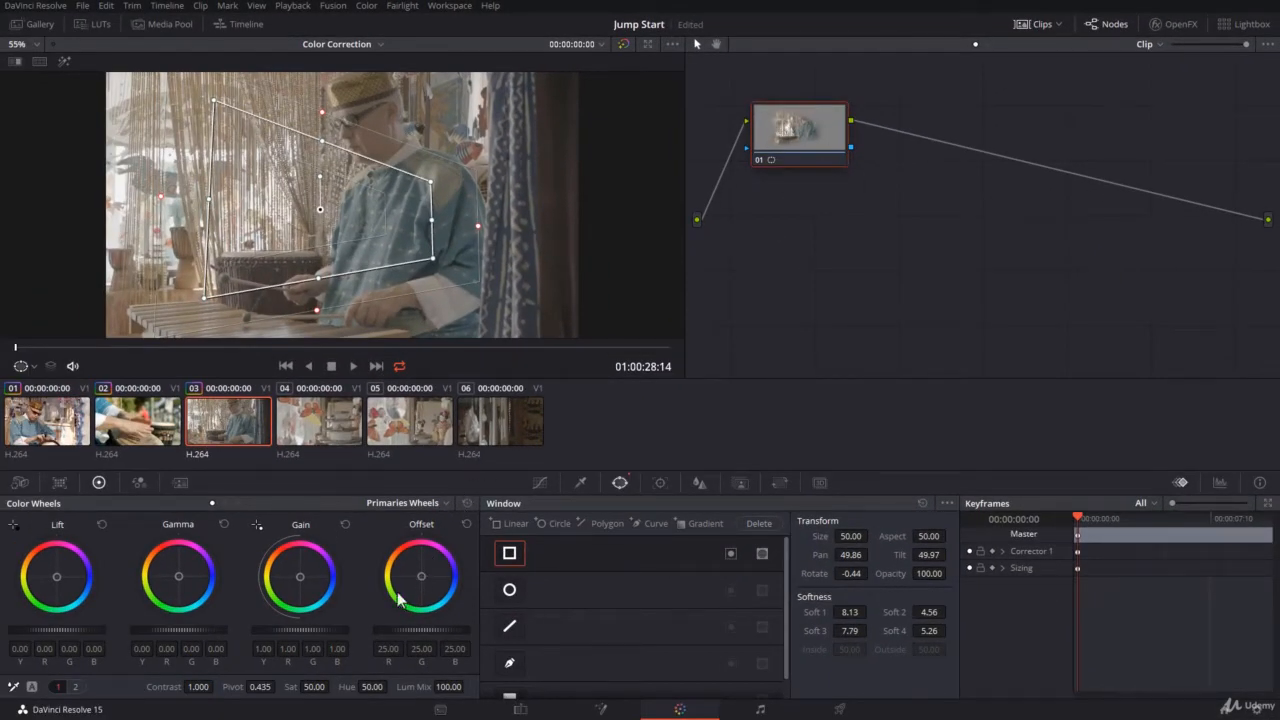
Raise the master Gain to 1.59 and adjust the linear window's Soft 1–4 values to 9.49, 1.50, 8.51 and 5.40
left_click_drag(292, 625, 340, 625)
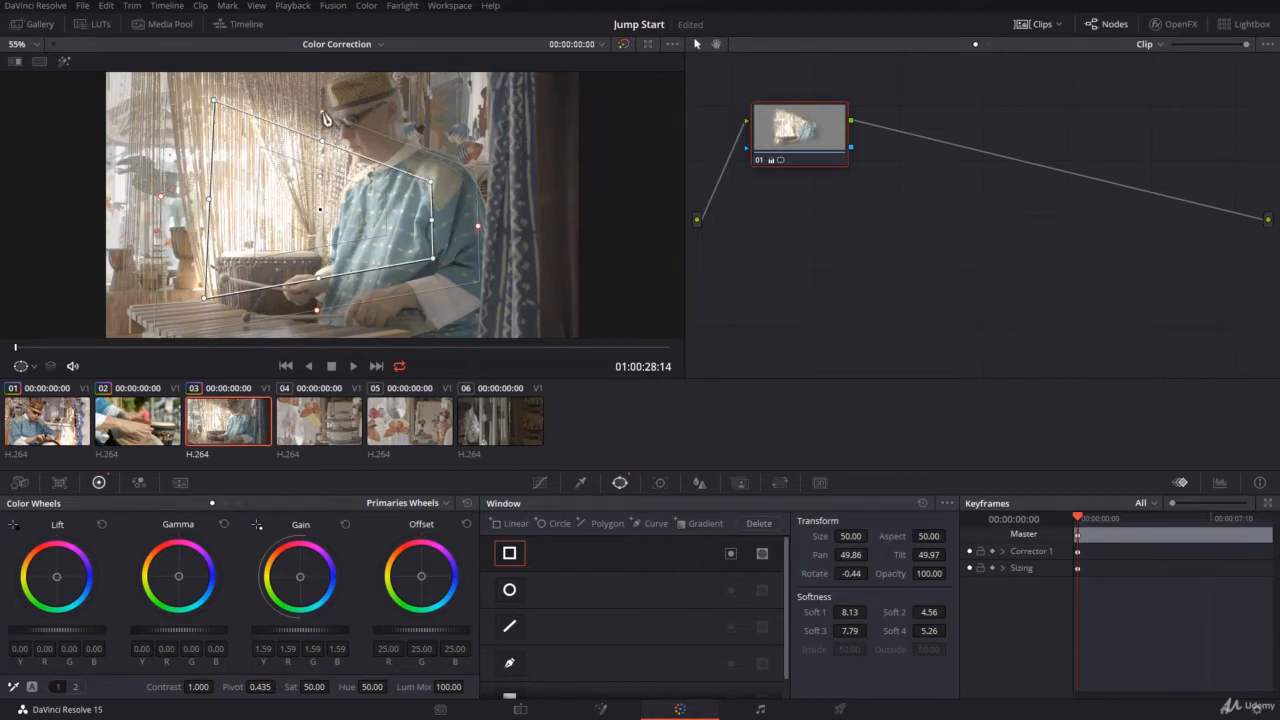
left_click_drag(321, 115, 333, 144)
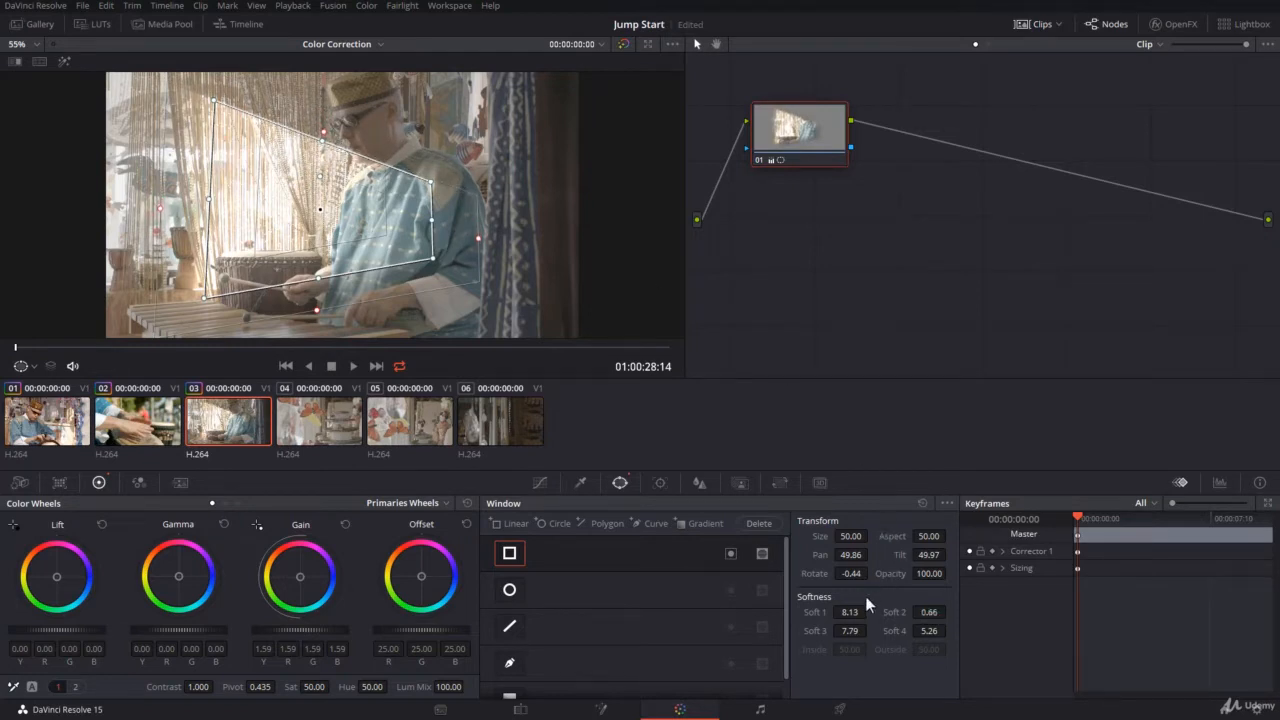
left_click_drag(848, 613, 945, 612)
left_click_drag(858, 632, 935, 634)
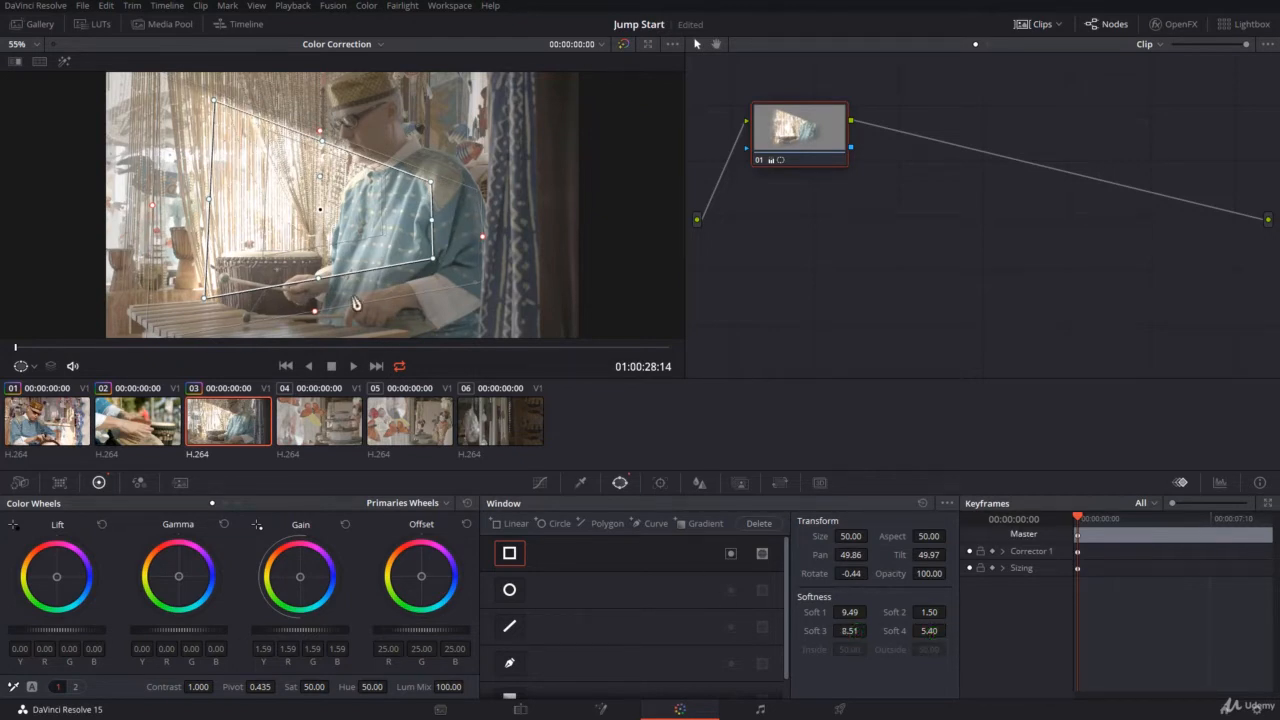
Toggle the linear window off and on to compare the grade, and reset the Window palette
left_click(510, 555)
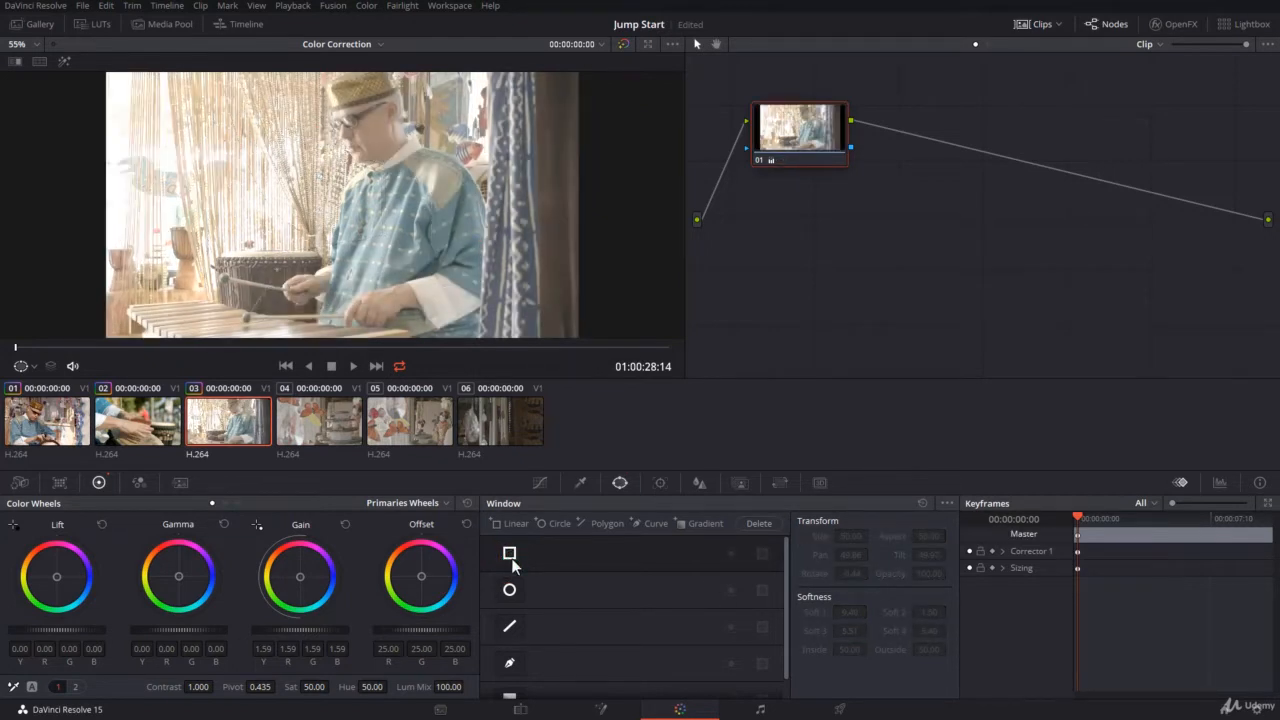
left_click(510, 555)
left_click(510, 555)
left_click(510, 556)
left_click(923, 503)
Enable a circle window, stretch and resize it around the drummer with softness about 4.42, and reset the Window palette
left_click(510, 591)
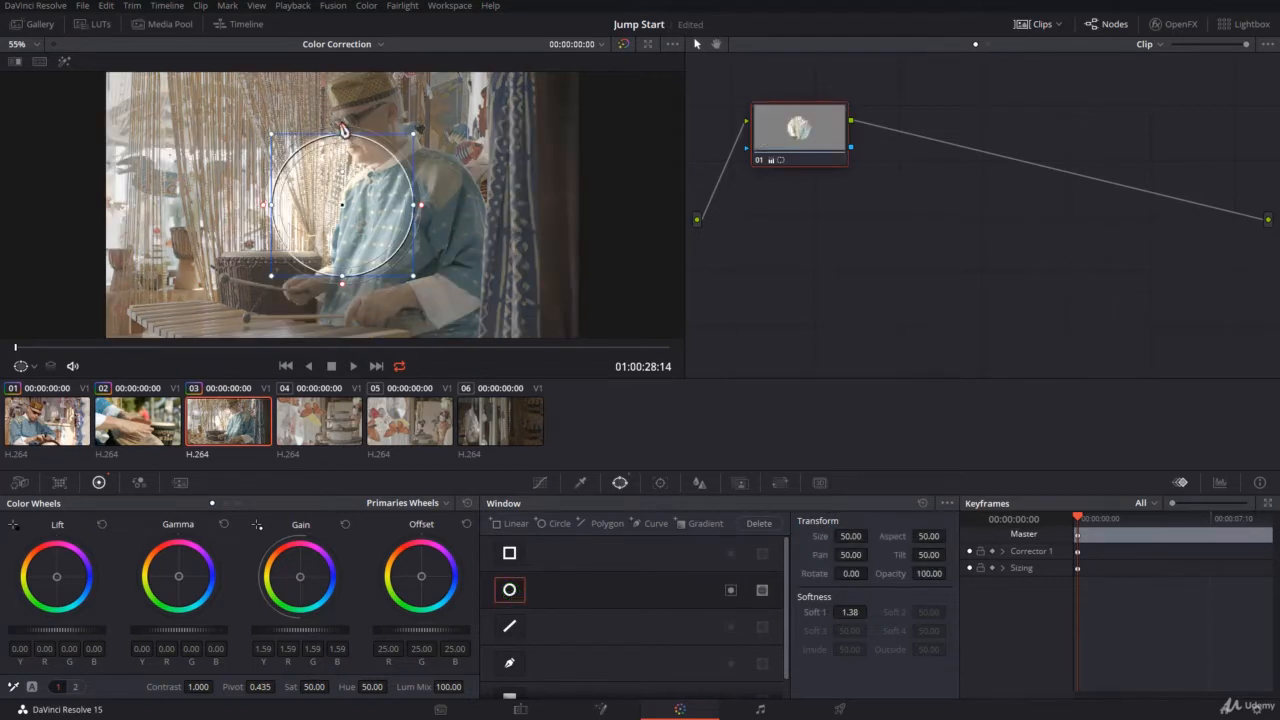
left_click_drag(340, 127, 342, 101)
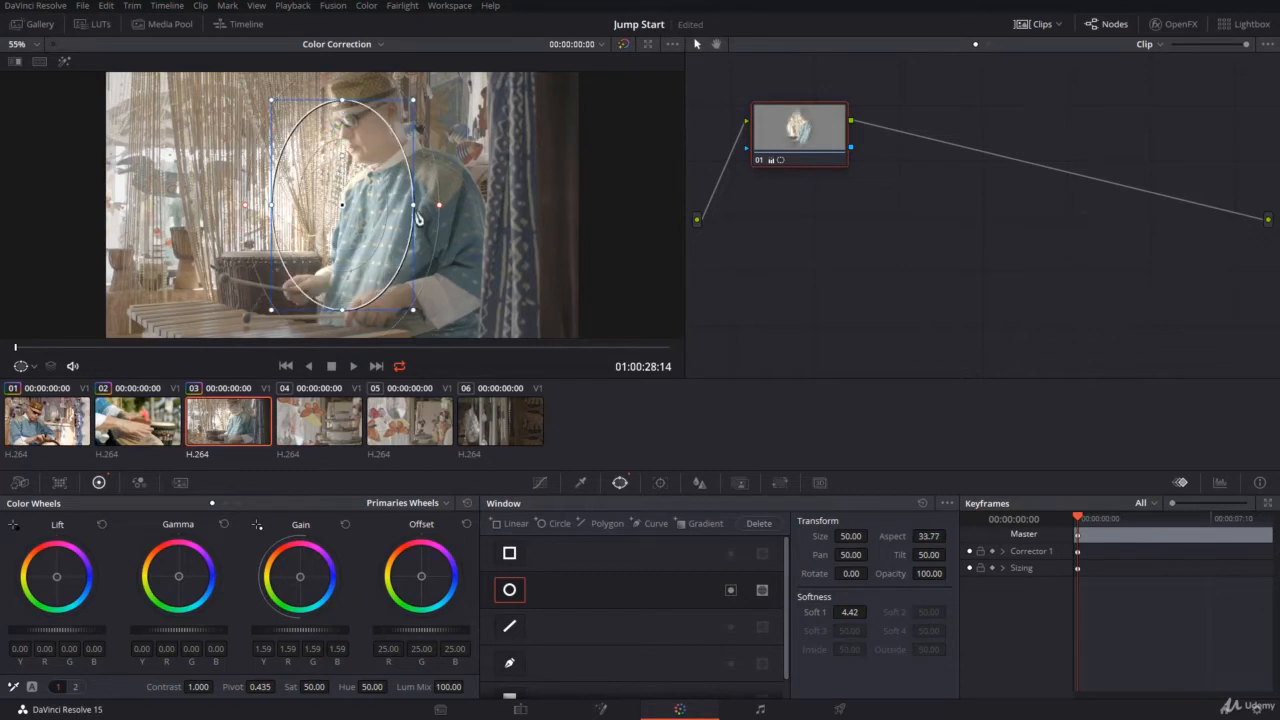
left_click_drag(418, 218, 437, 206)
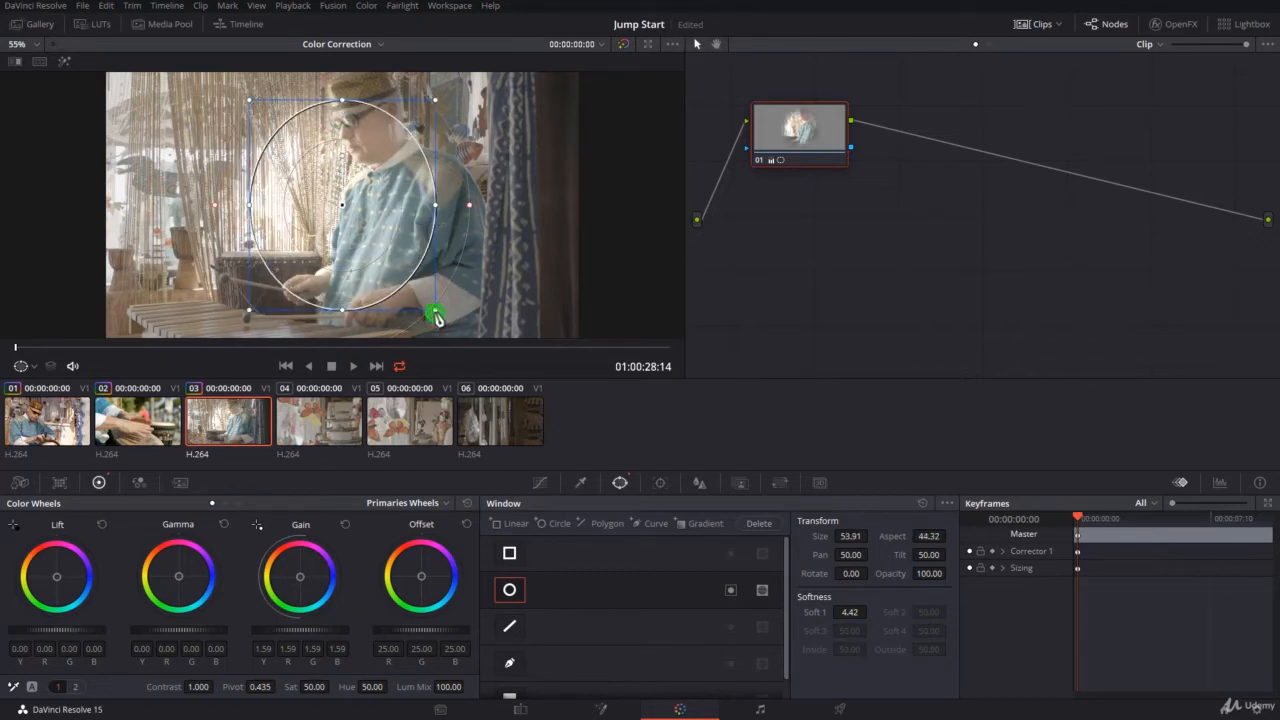
mouse_move(437, 316)
left_mouse_down()
mouse_move(468, 334)
mouse_move(436, 308)
left_mouse_up()
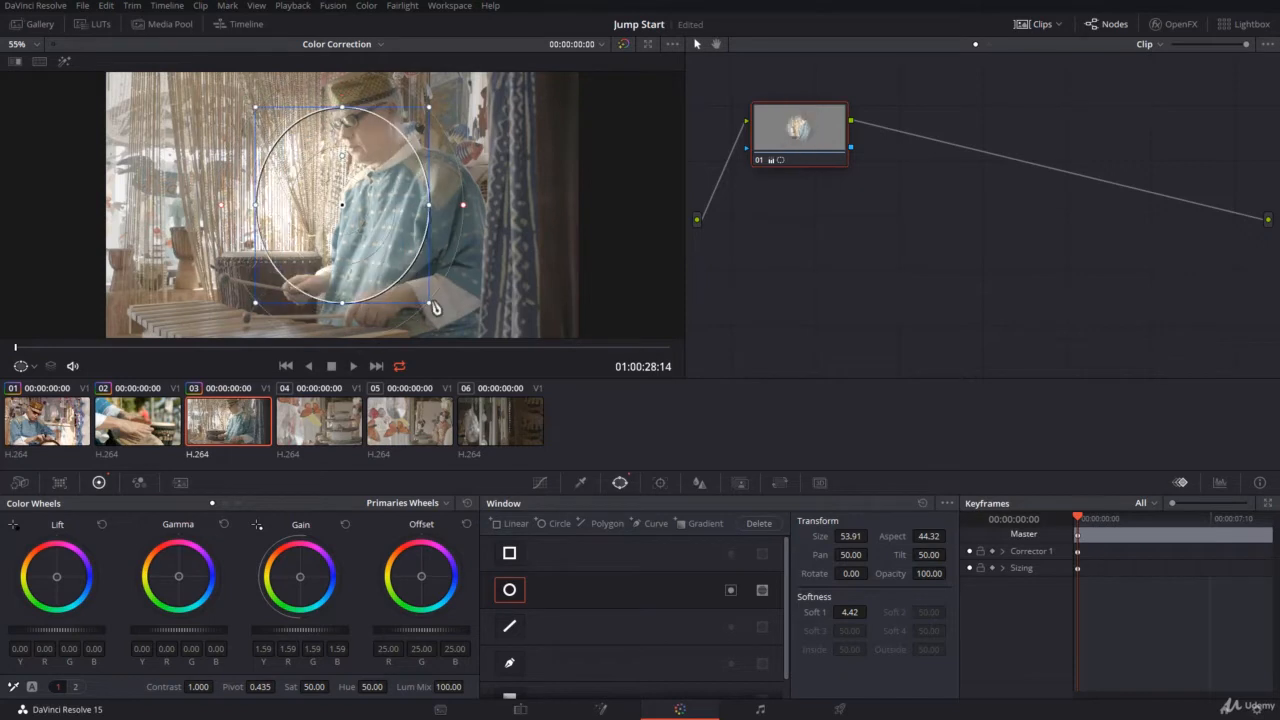
left_click(922, 503)
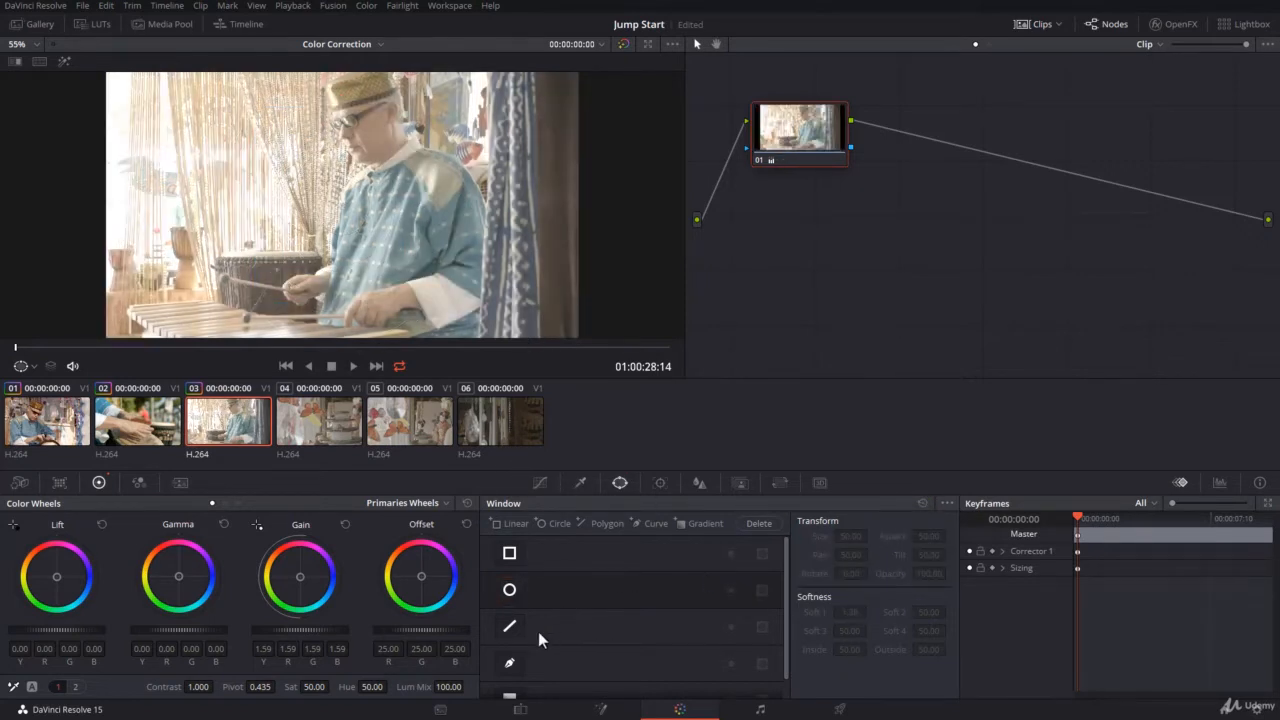
Enable a polygon window, add five points pulled outward from its edges to enclose the drummer and drum, and reset the Window palette
left_click(512, 627)
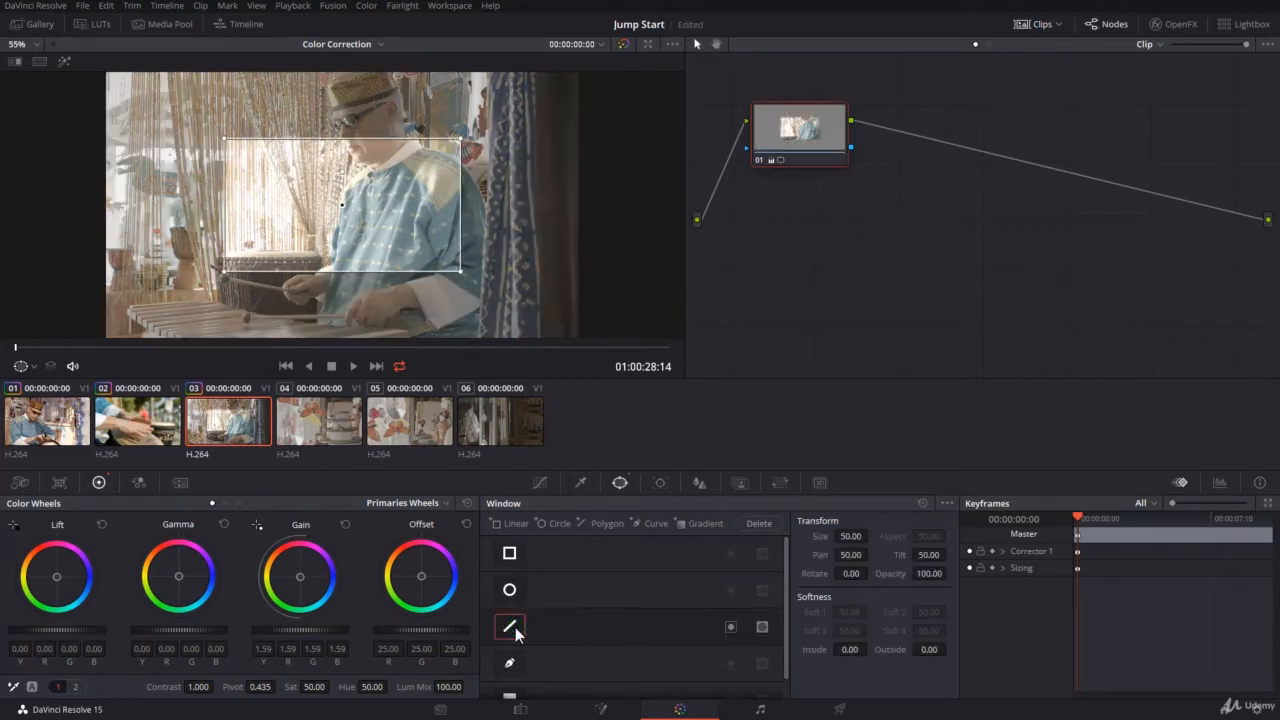
left_click_drag(281, 273, 284, 302)
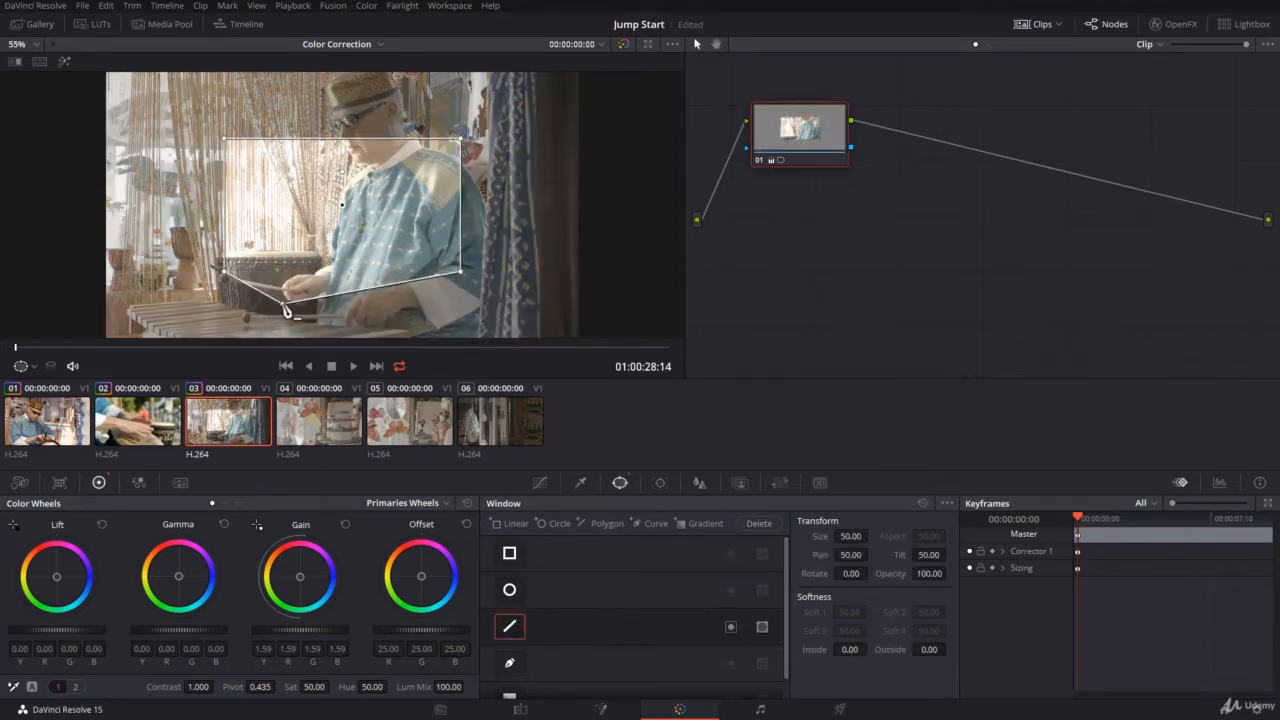
left_click_drag(395, 289, 408, 310)
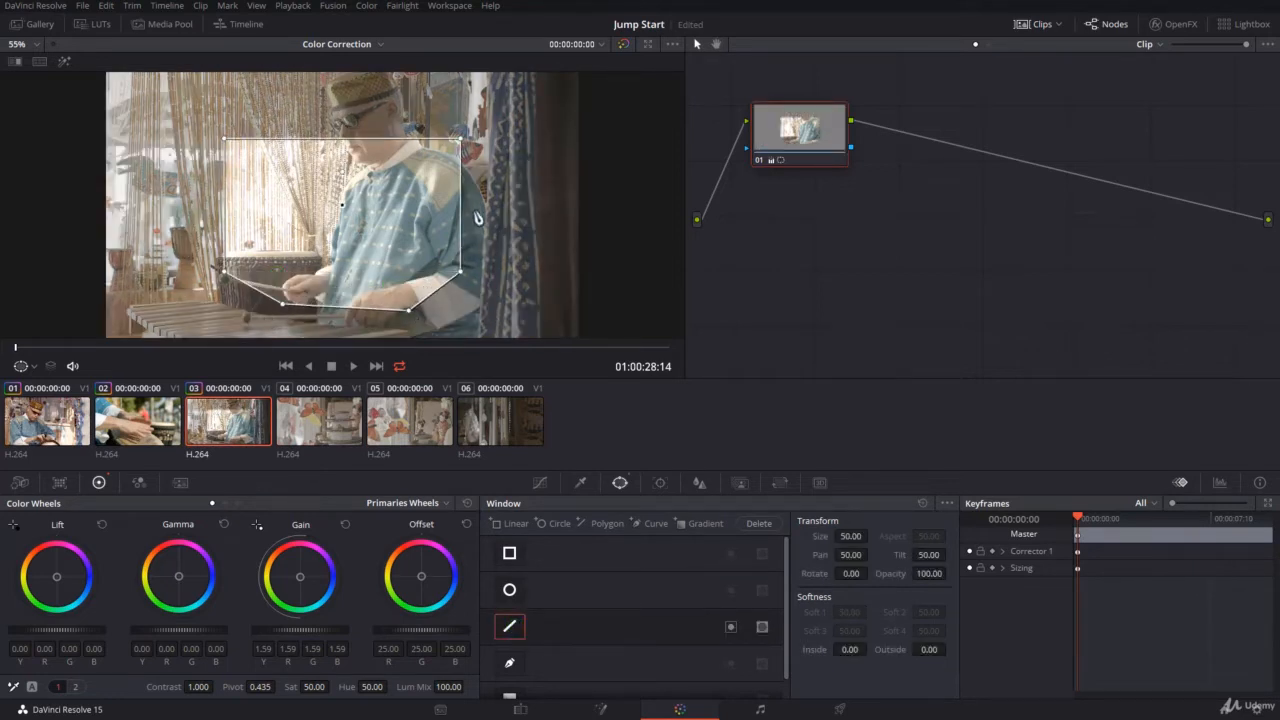
left_click_drag(460, 212, 511, 197)
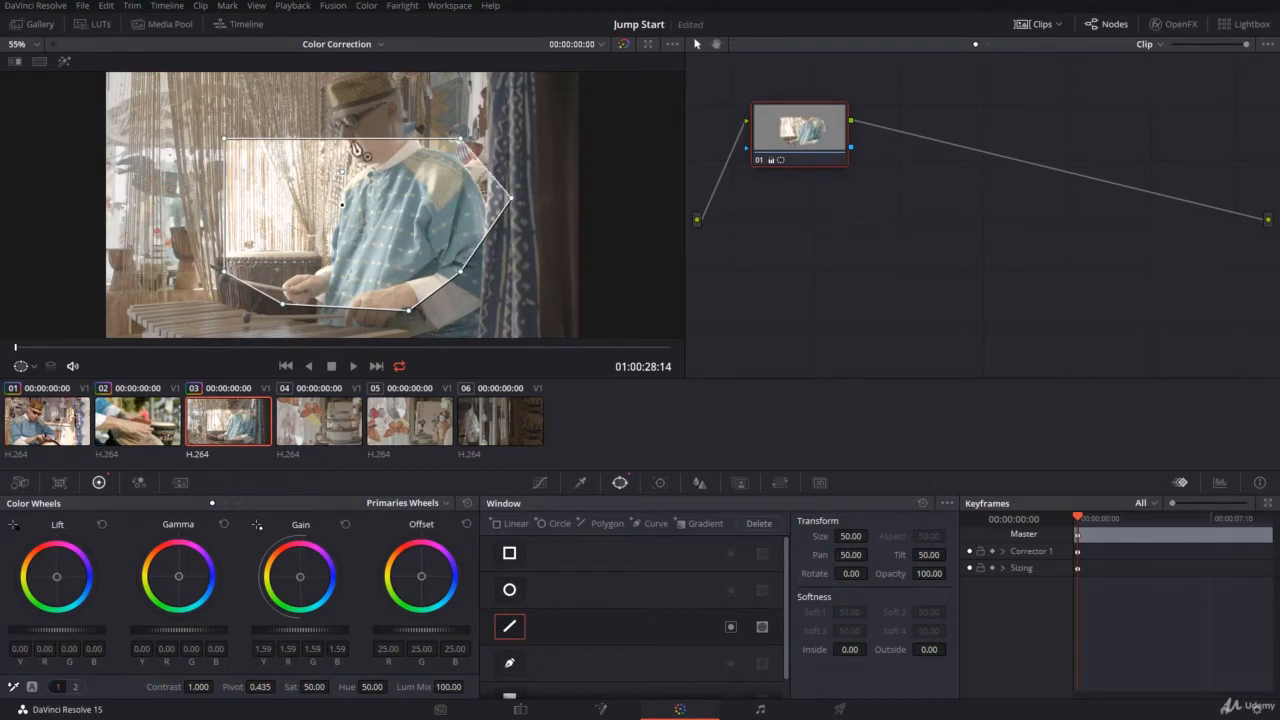
left_click_drag(350, 140, 345, 93)
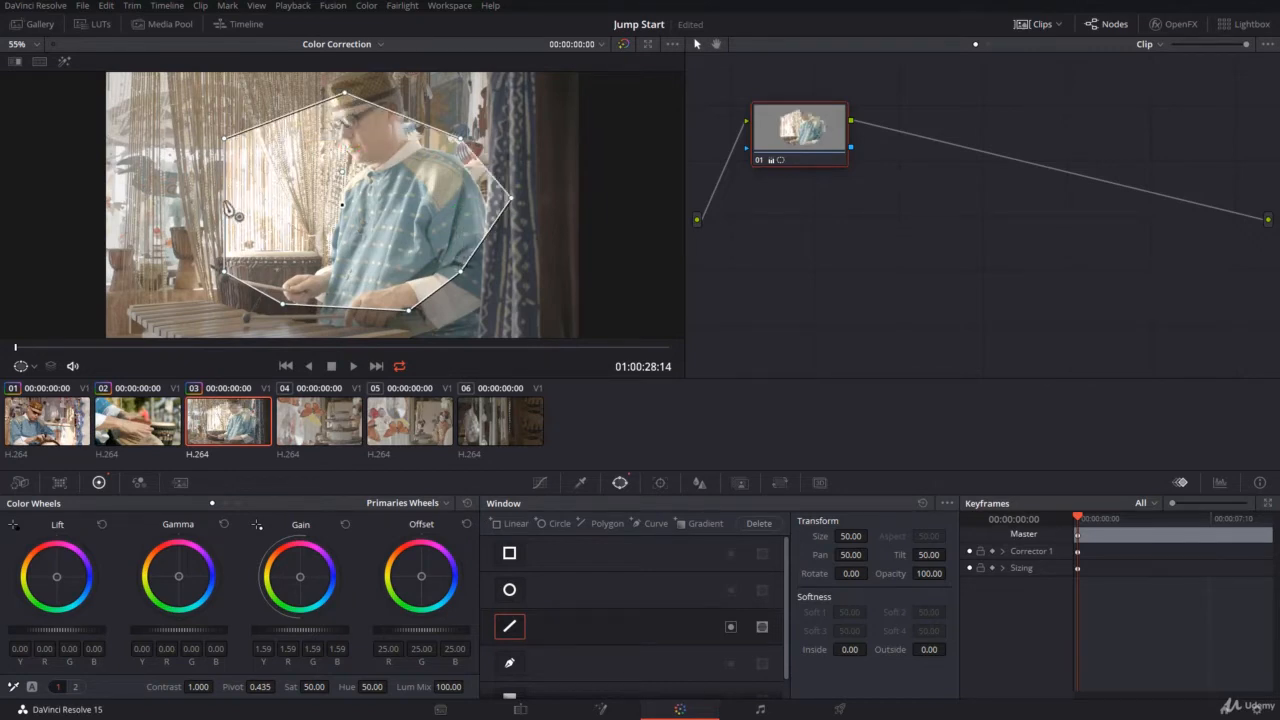
left_click_drag(225, 205, 160, 206)
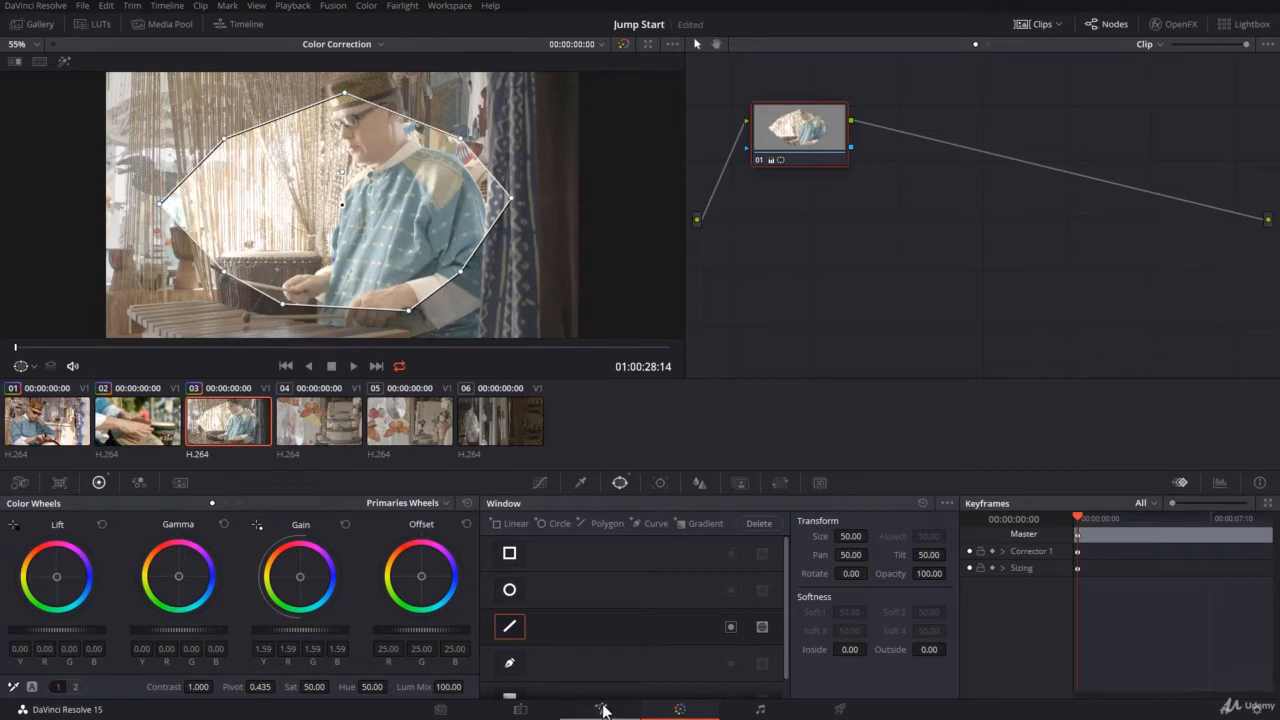
left_click(921, 501)
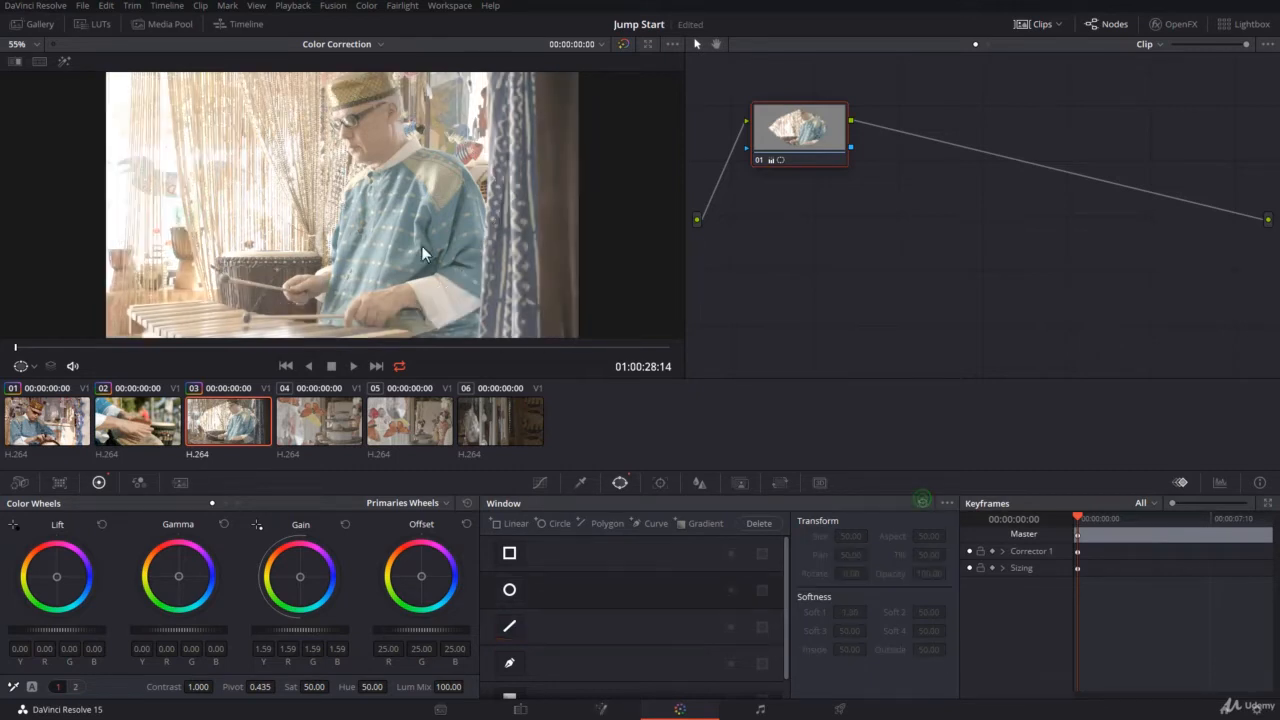
Enable a curve window and draw a closed shape of straight and curved segments over the bead curtain beside the drummer
left_click(510, 664)
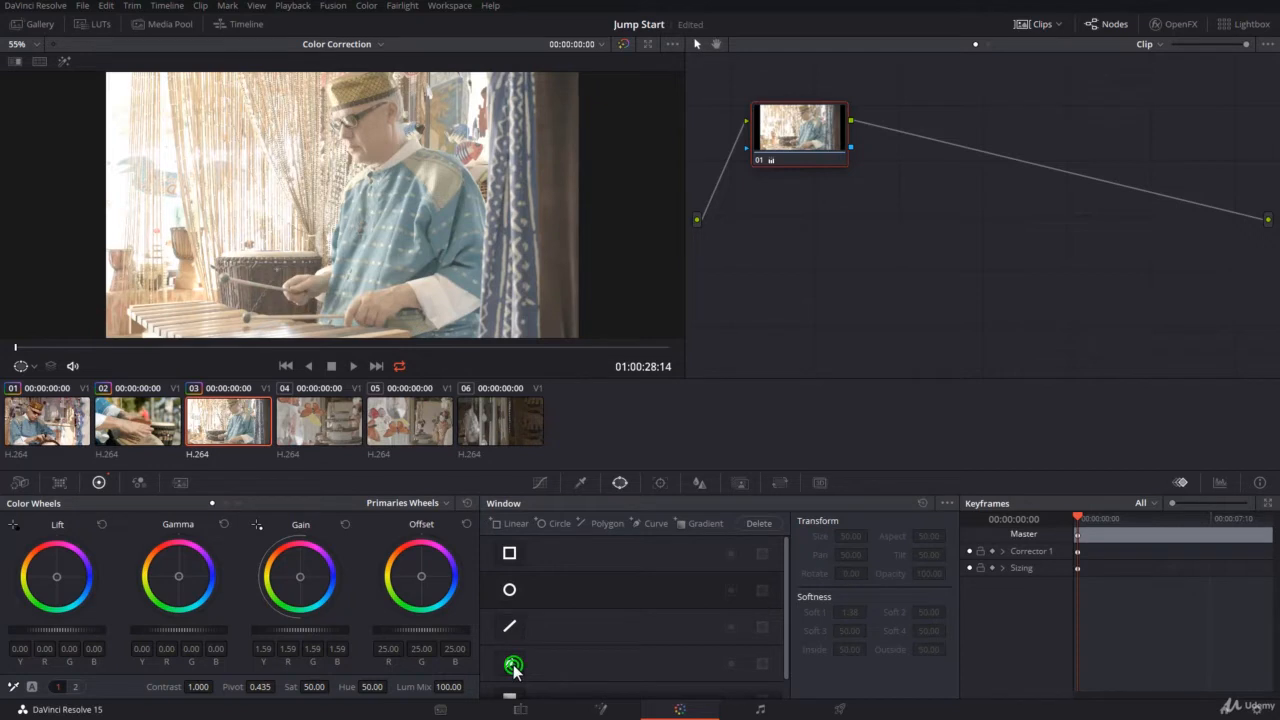
left_click(164, 239)
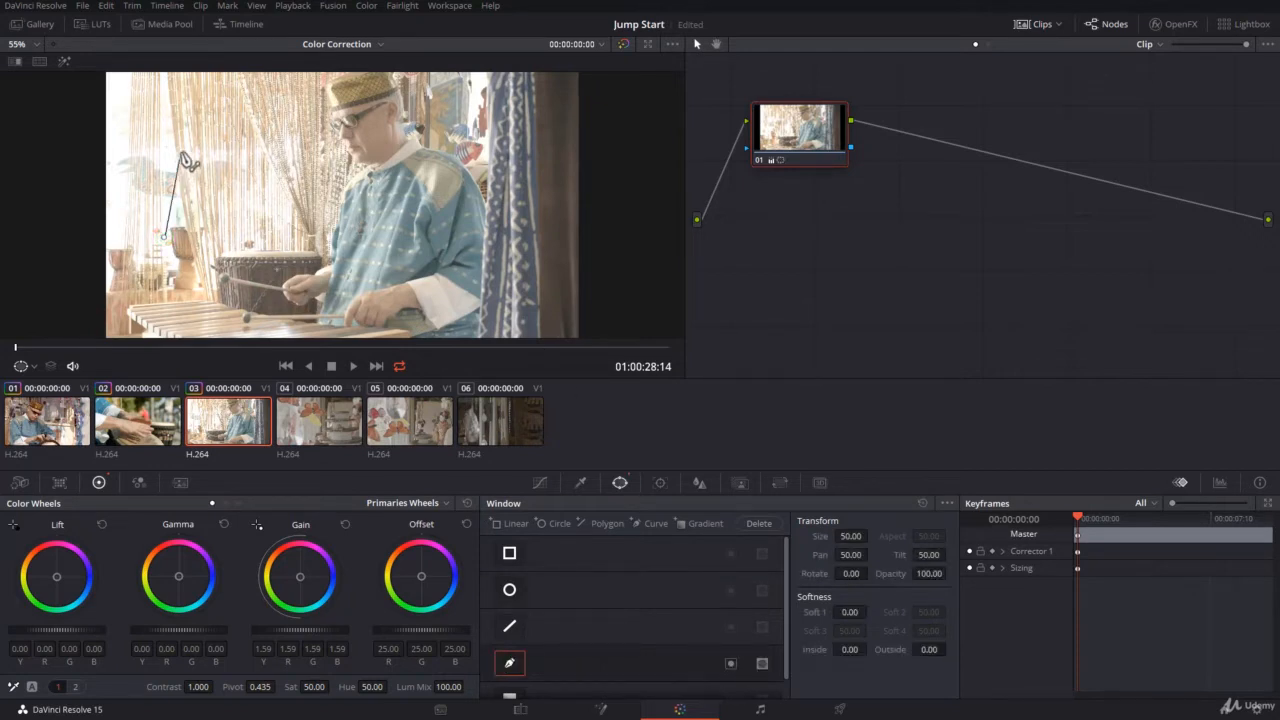
left_click(273, 113)
left_click(320, 174)
left_click(342, 246)
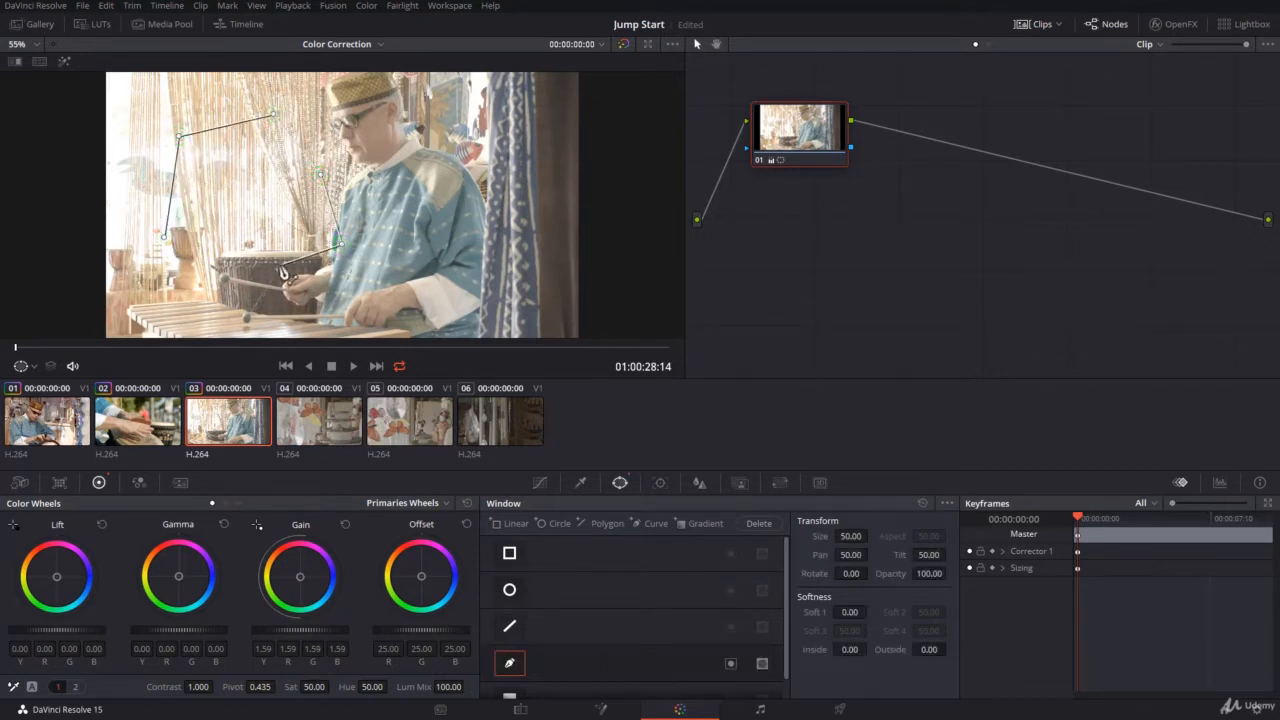
left_click(275, 265)
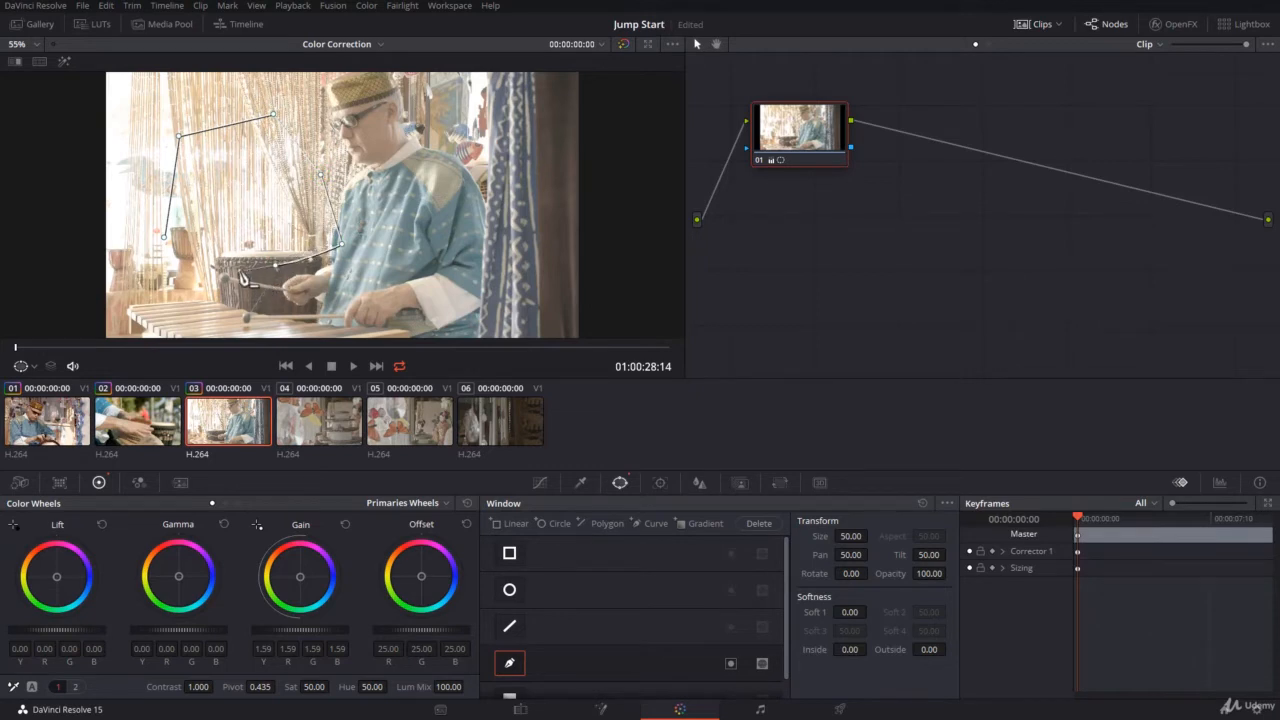
left_click(208, 266)
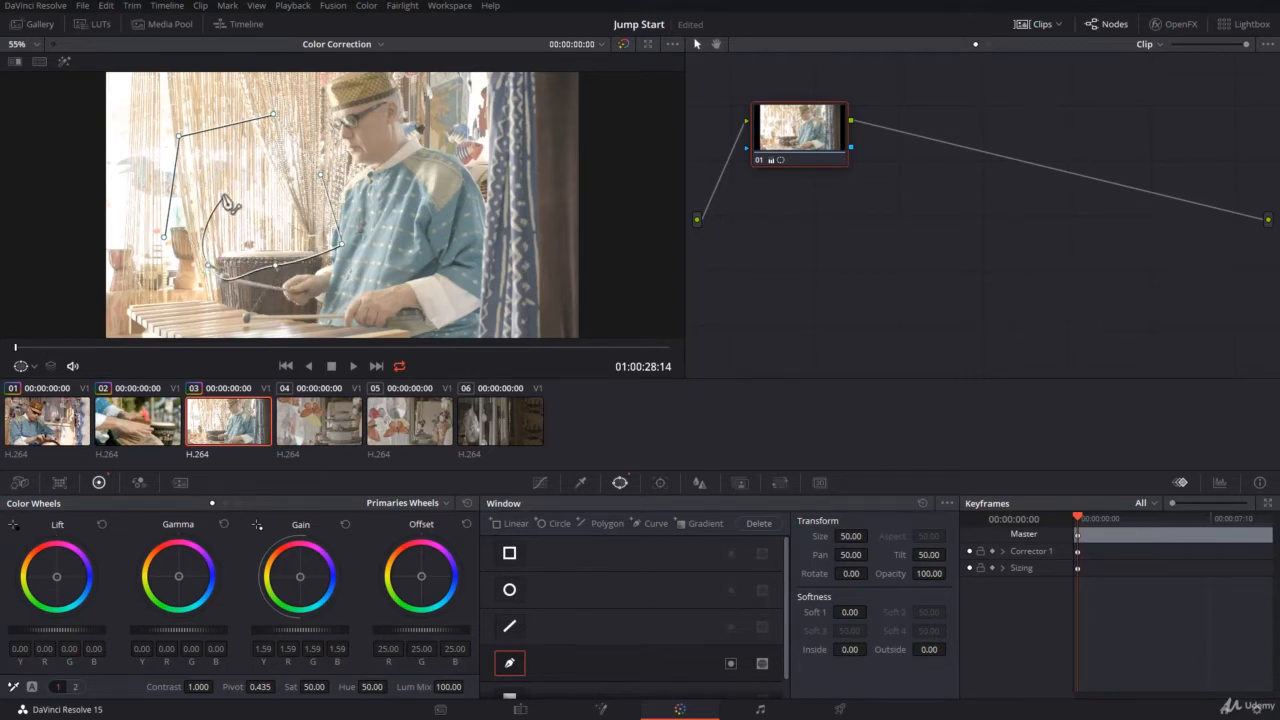
left_click(221, 192)
left_click(184, 227)
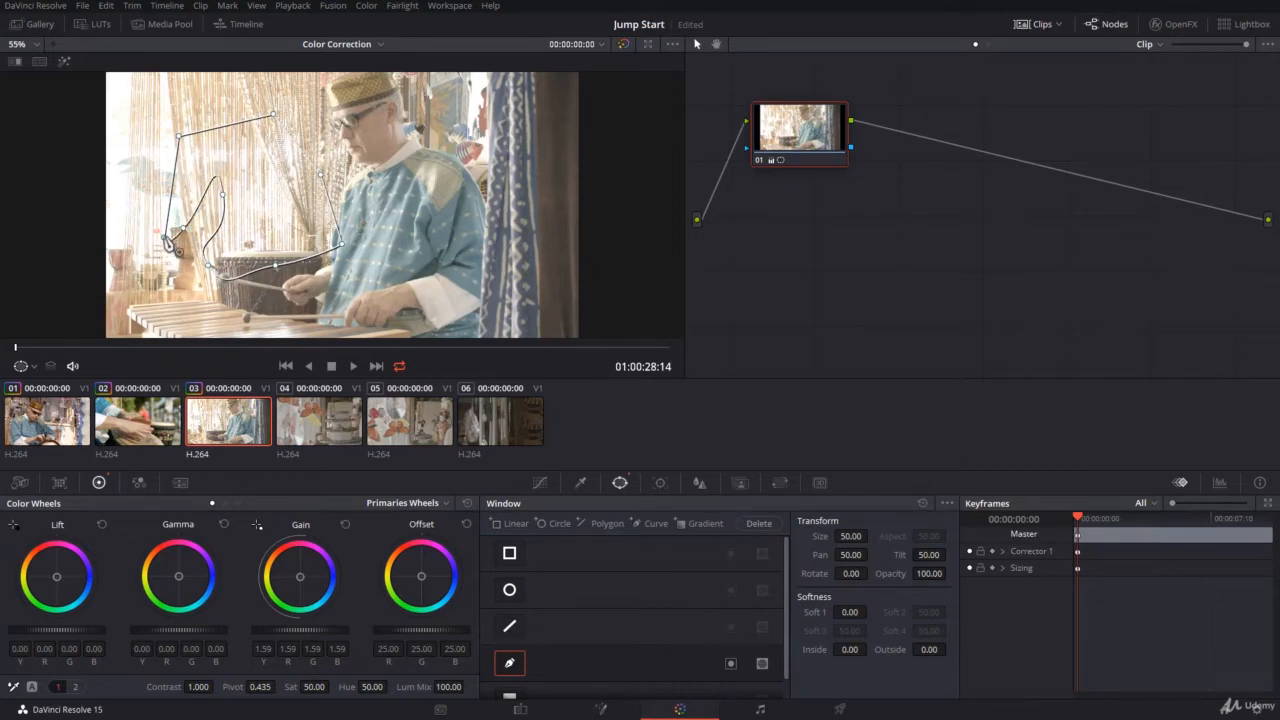
left_click(165, 241)
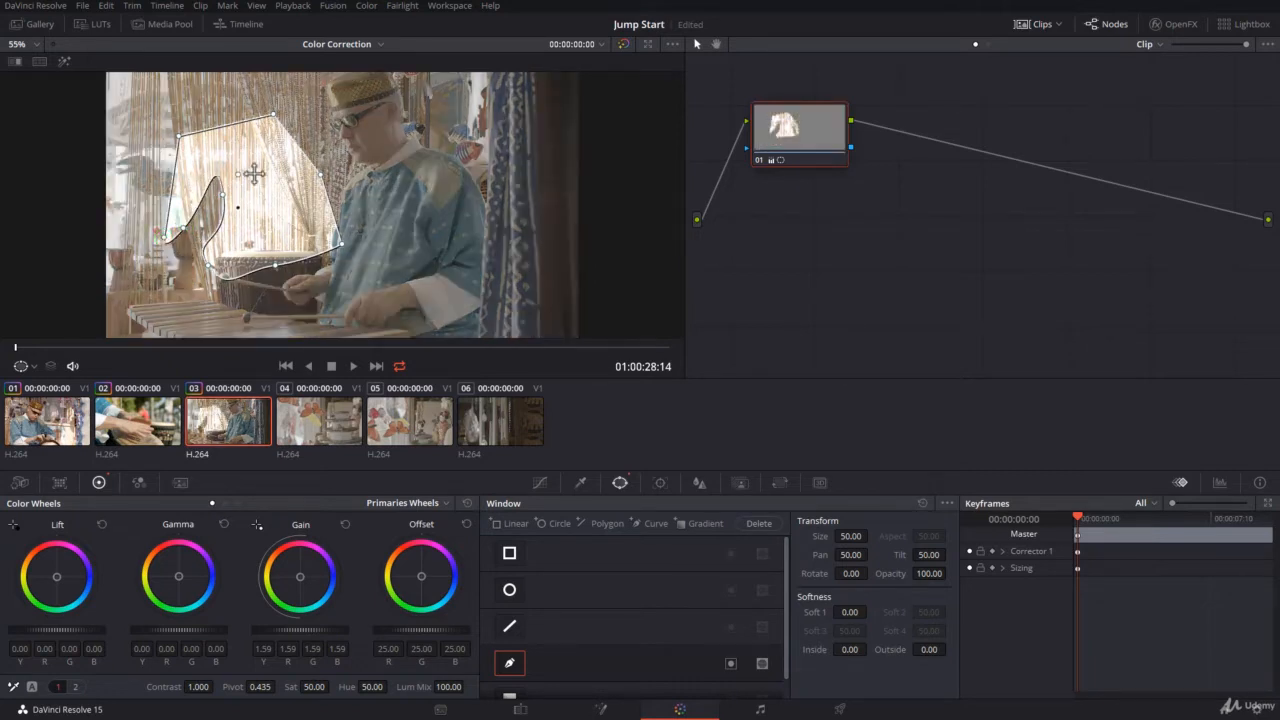
Reshape the curve window by moving its points outward so it covers the bright background and the area above the xylophone
left_click_drag(230, 207, 138, 302)
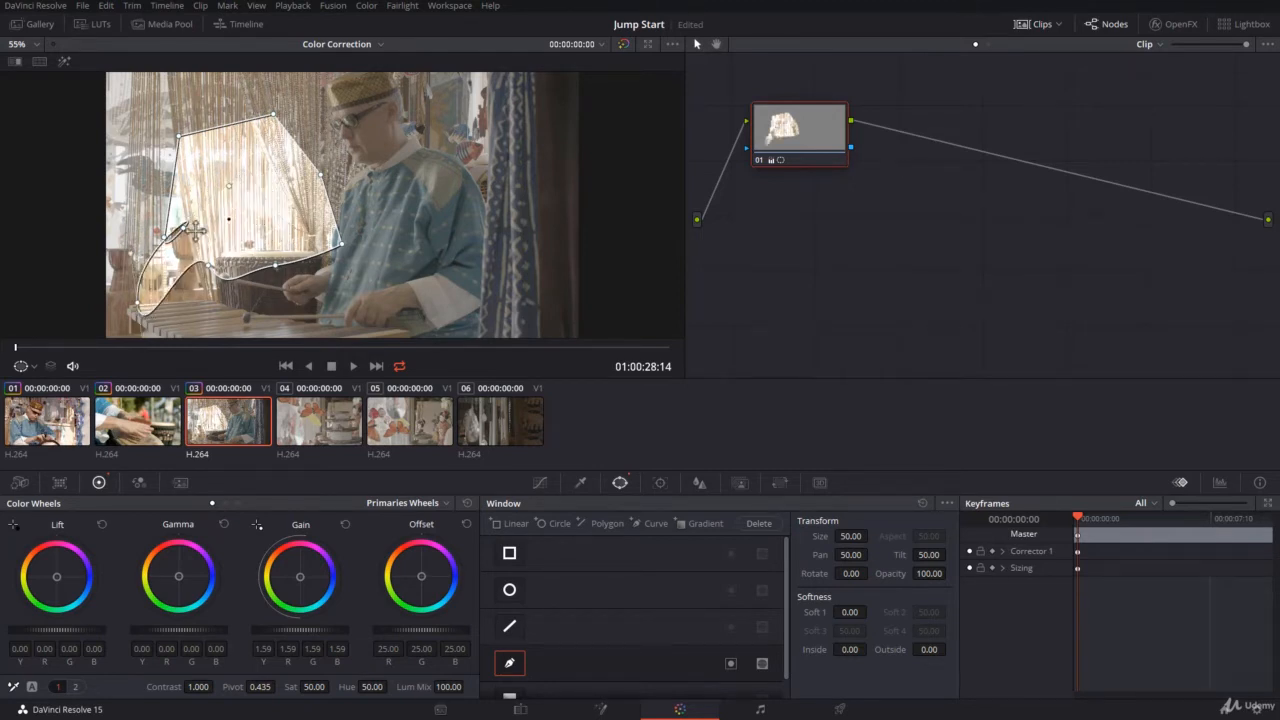
left_click_drag(184, 227, 116, 225)
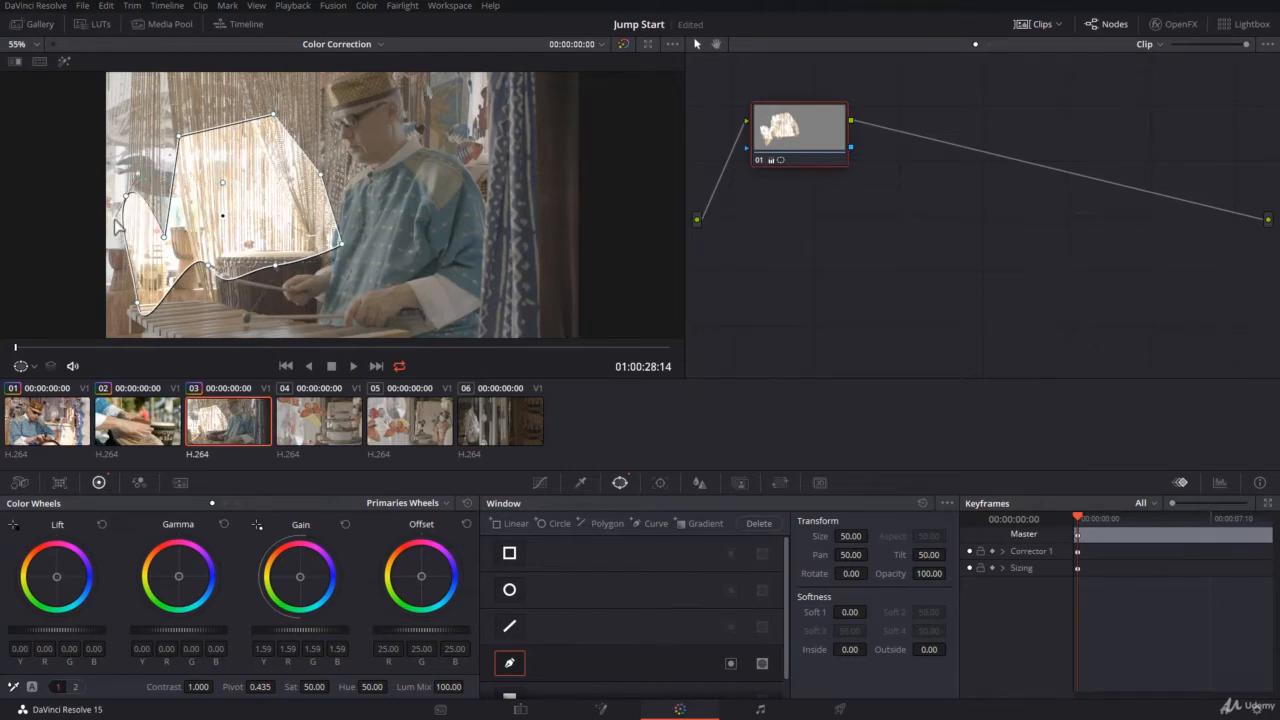
left_click(164, 237)
left_click(163, 237)
left_click_drag(163, 237, 162, 162)
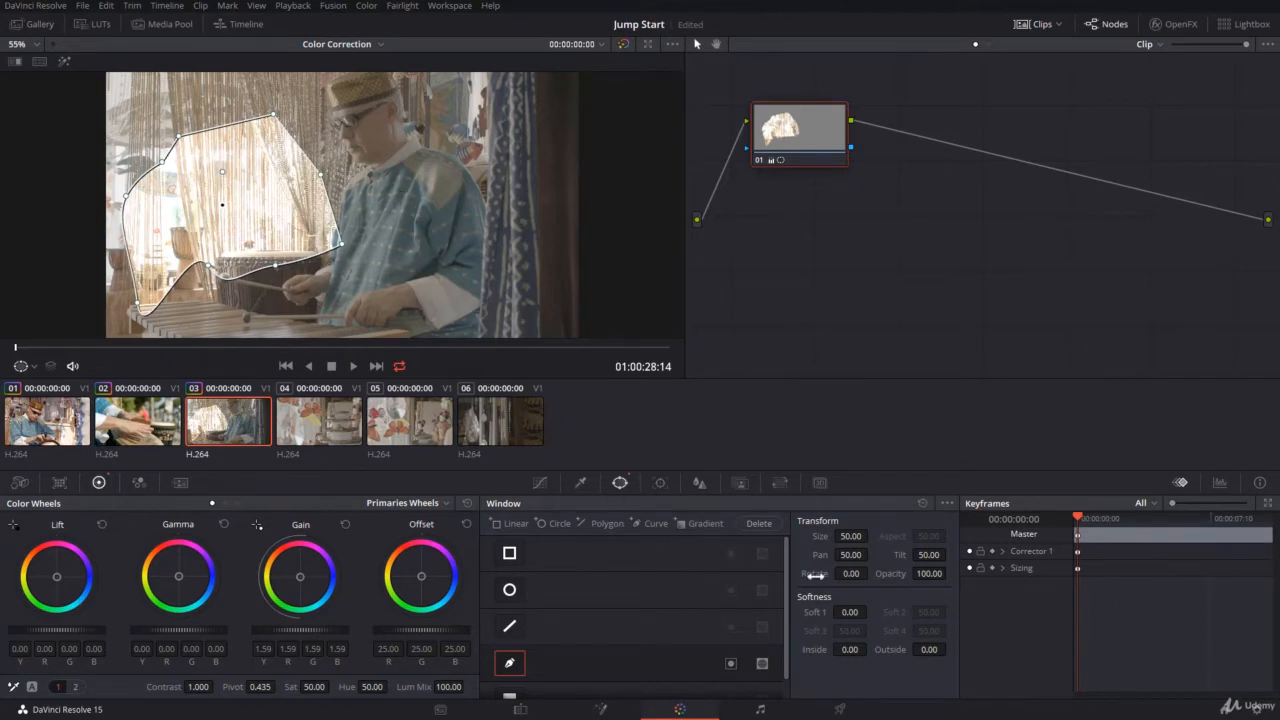
Soften the curve window to Soft 1 31.40, Inside 16.88 and Outside 6.34, raise master Gain to 2.02, and reset the Window palette
left_click_drag(850, 611, 924, 650)
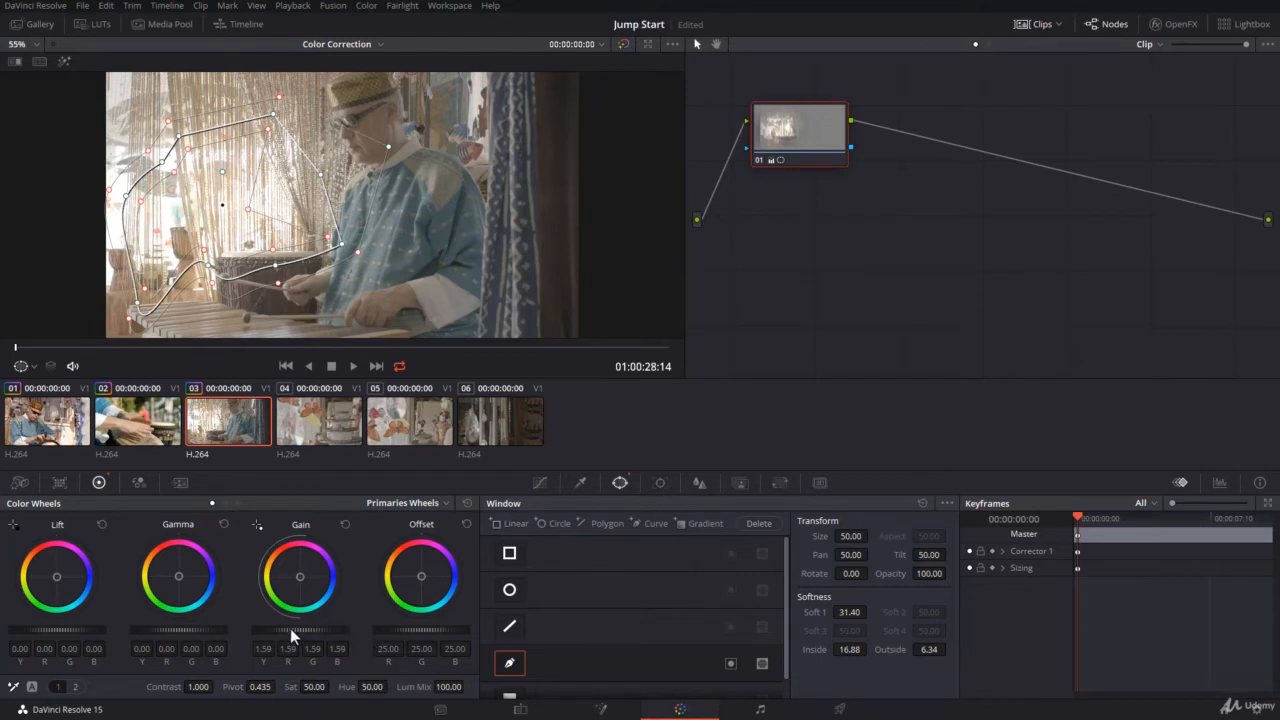
left_click_drag(290, 628, 330, 628)
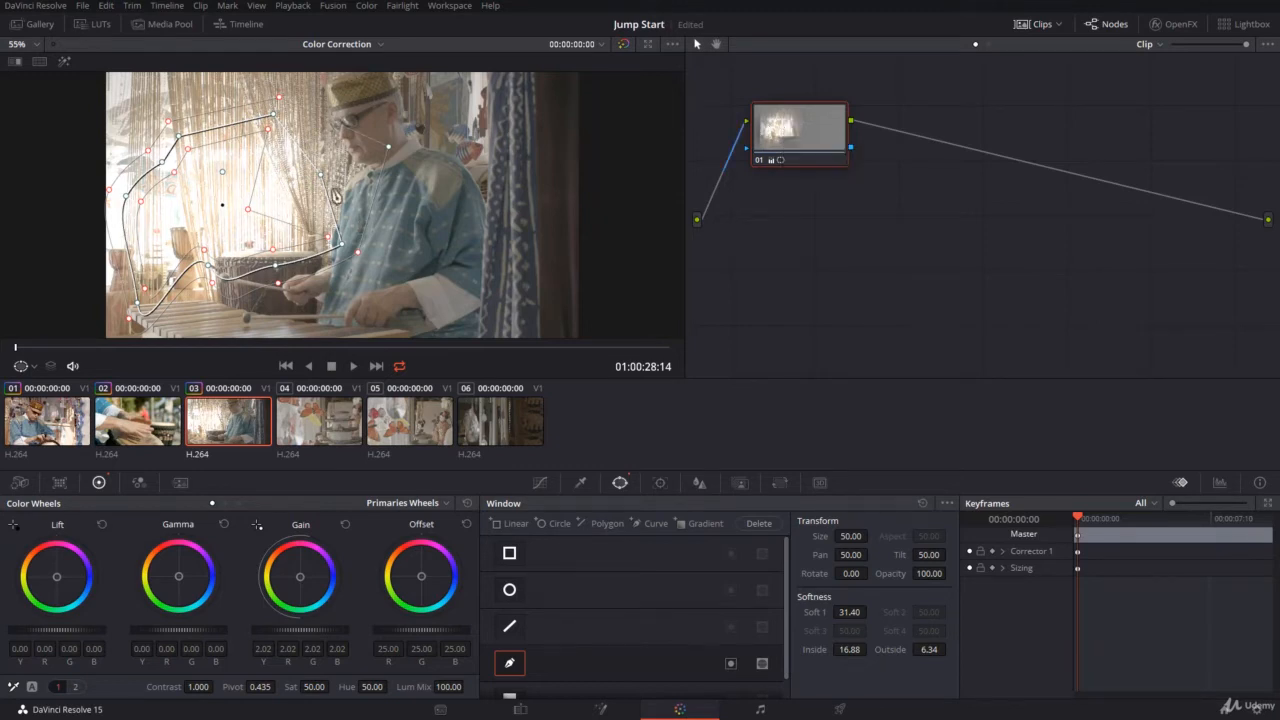
left_click(922, 504)
Enable a gradient window positioned at Pan 45.50 and Tilt 51.35, rotated to about -70.71 with Soft 1 about 7.27
scroll(540, 650, "down", 1)
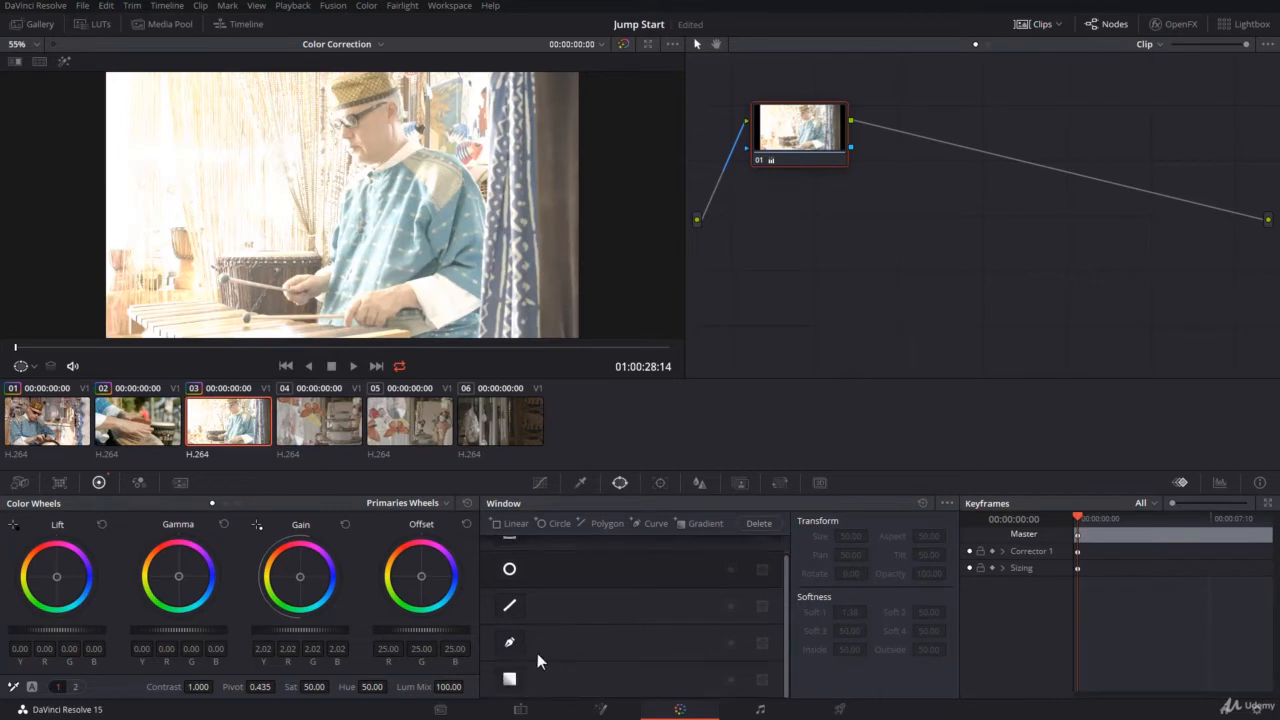
left_click(509, 679)
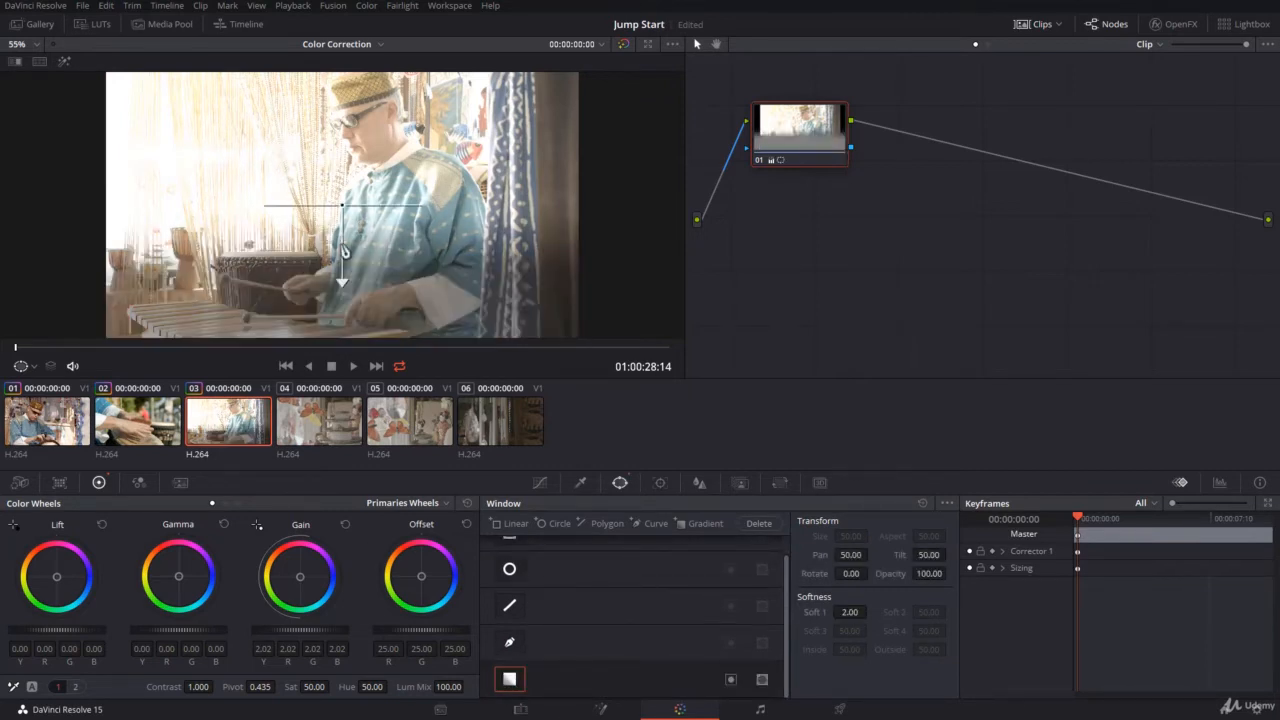
left_click_drag(342, 283, 424, 254)
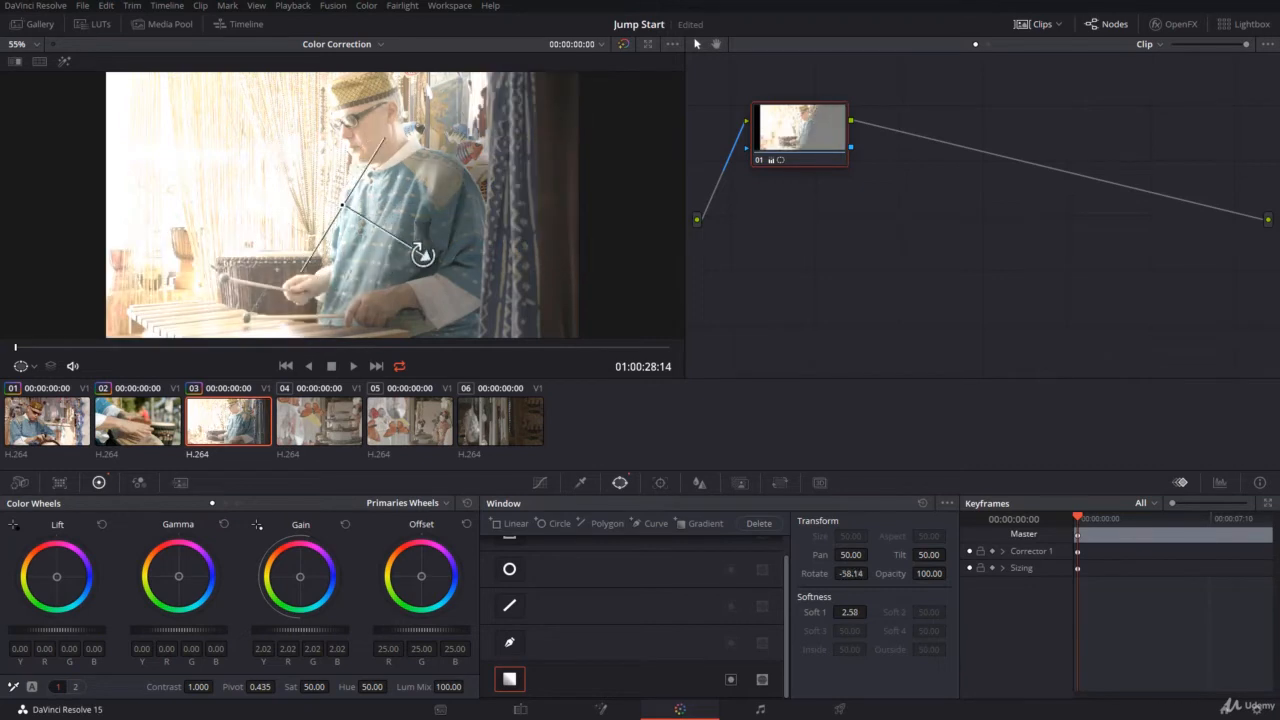
left_click_drag(342, 207, 209, 172)
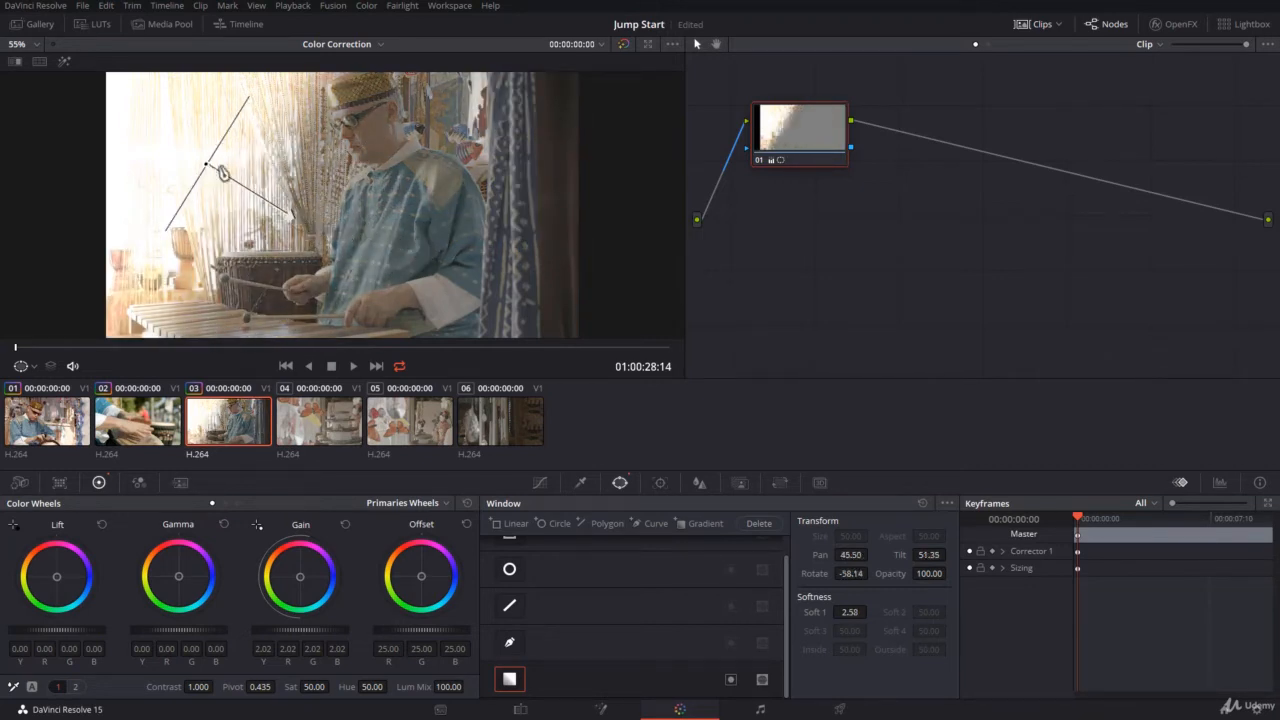
left_click_drag(290, 217, 430, 283)
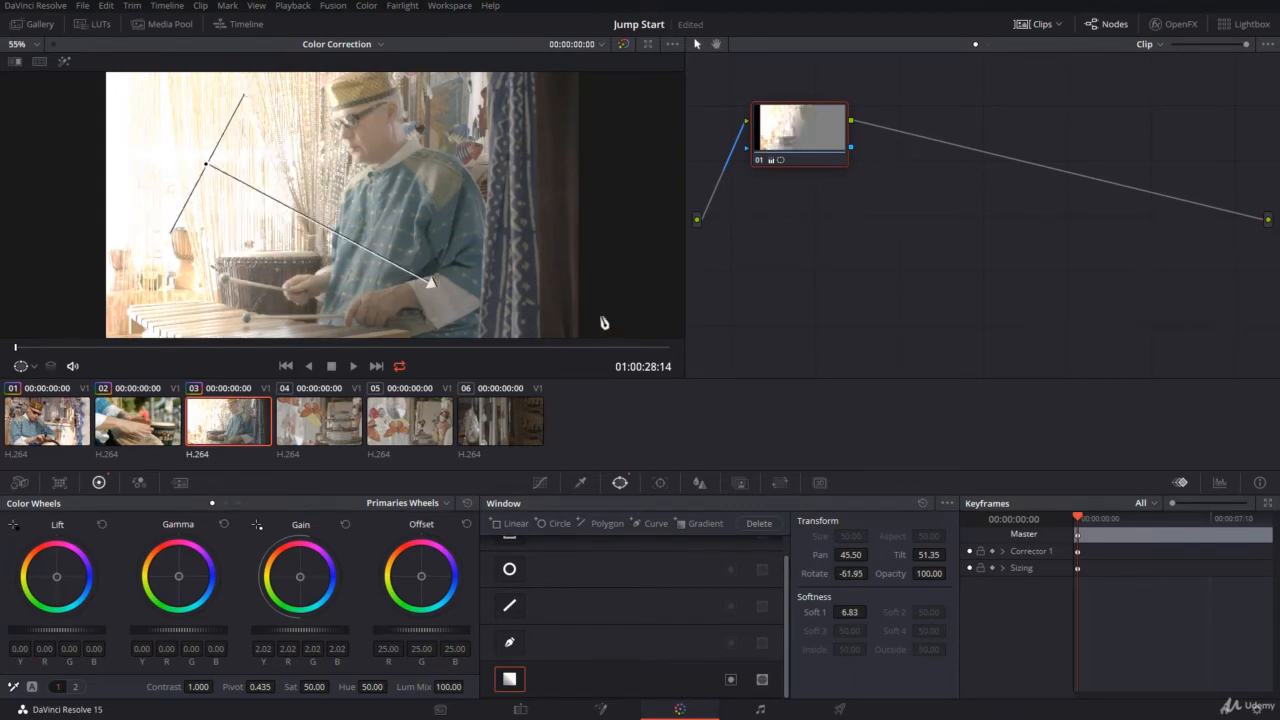
left_click_drag(432, 285, 458, 252)
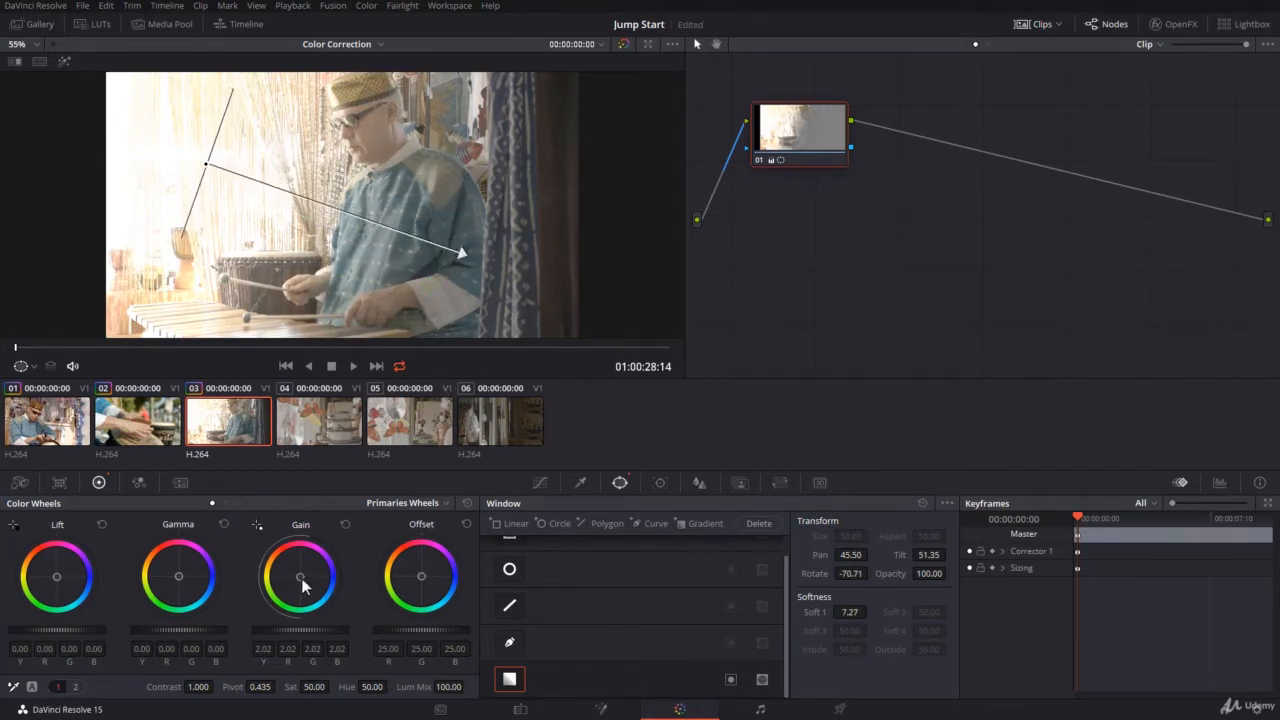
Tint the Gain orange at about 3.24, 1.74, 1.16, and shorten the gradient window to Soft 1 2.38, rotated to about -55.83
left_click_drag(302, 583, 286, 553)
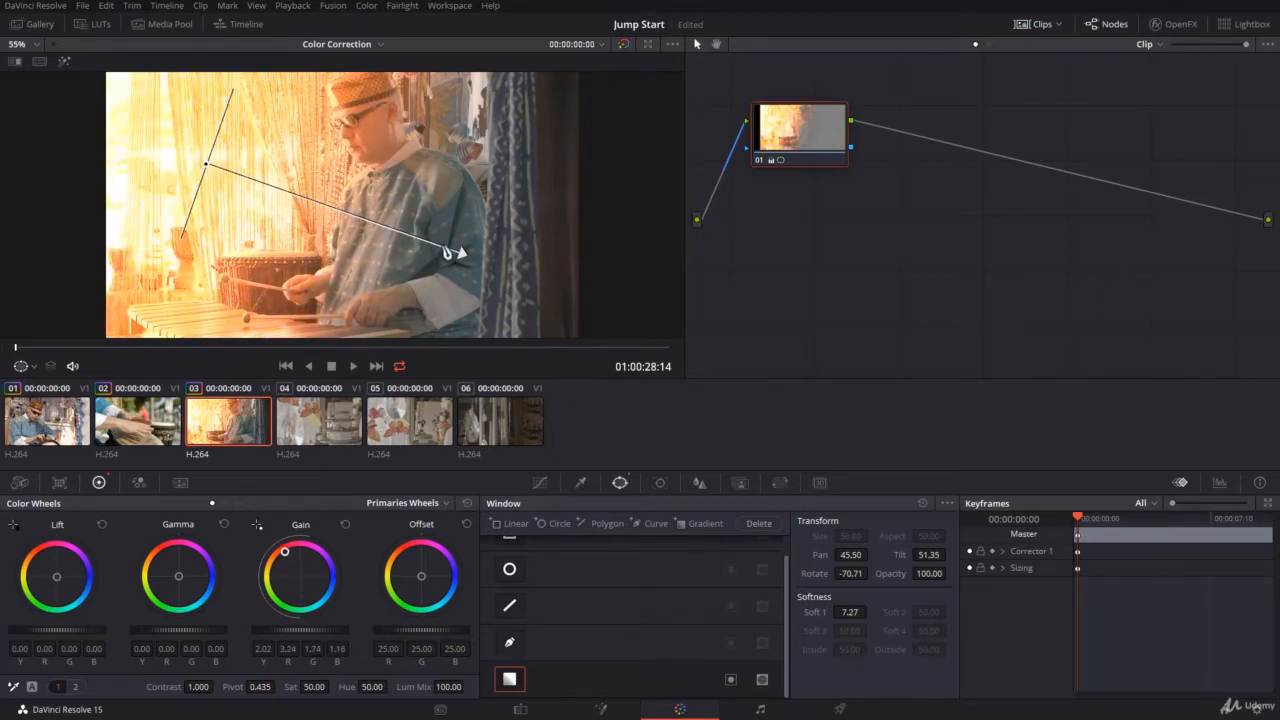
left_click_drag(460, 251, 287, 214)
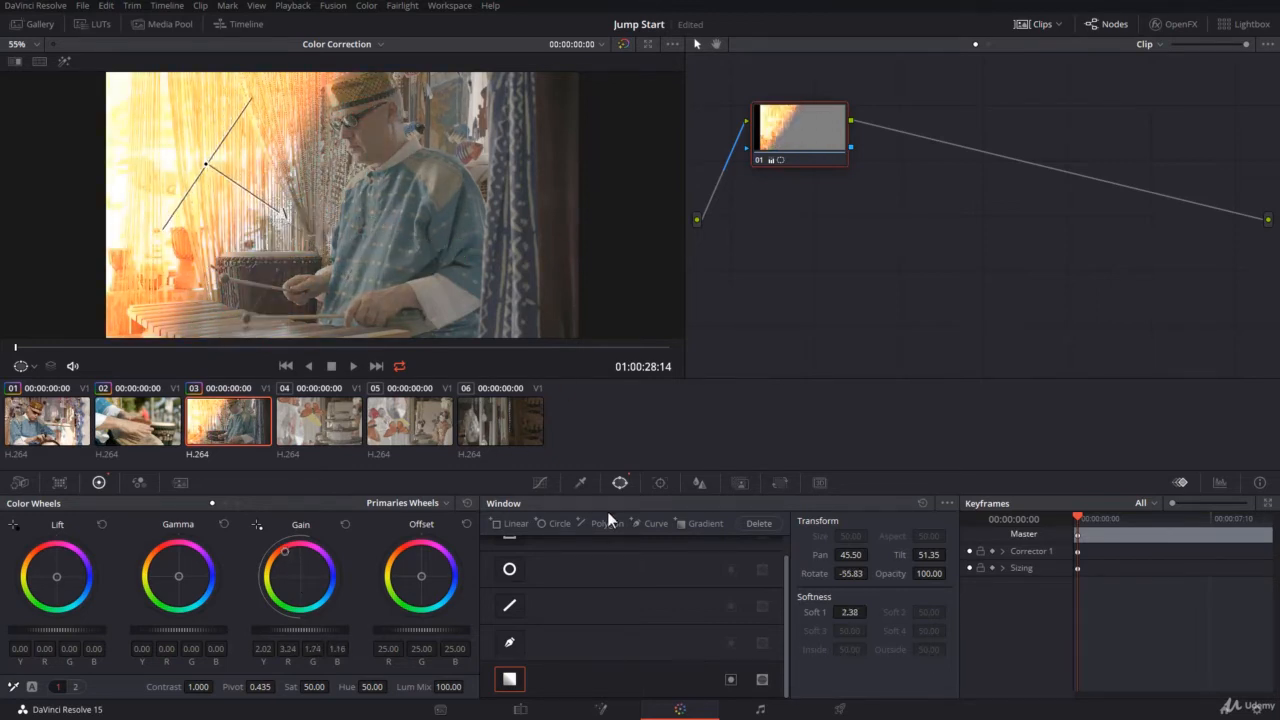
Reset the Window palette and the color wheels, and raise the master Gain to 1.33
left_click(923, 504)
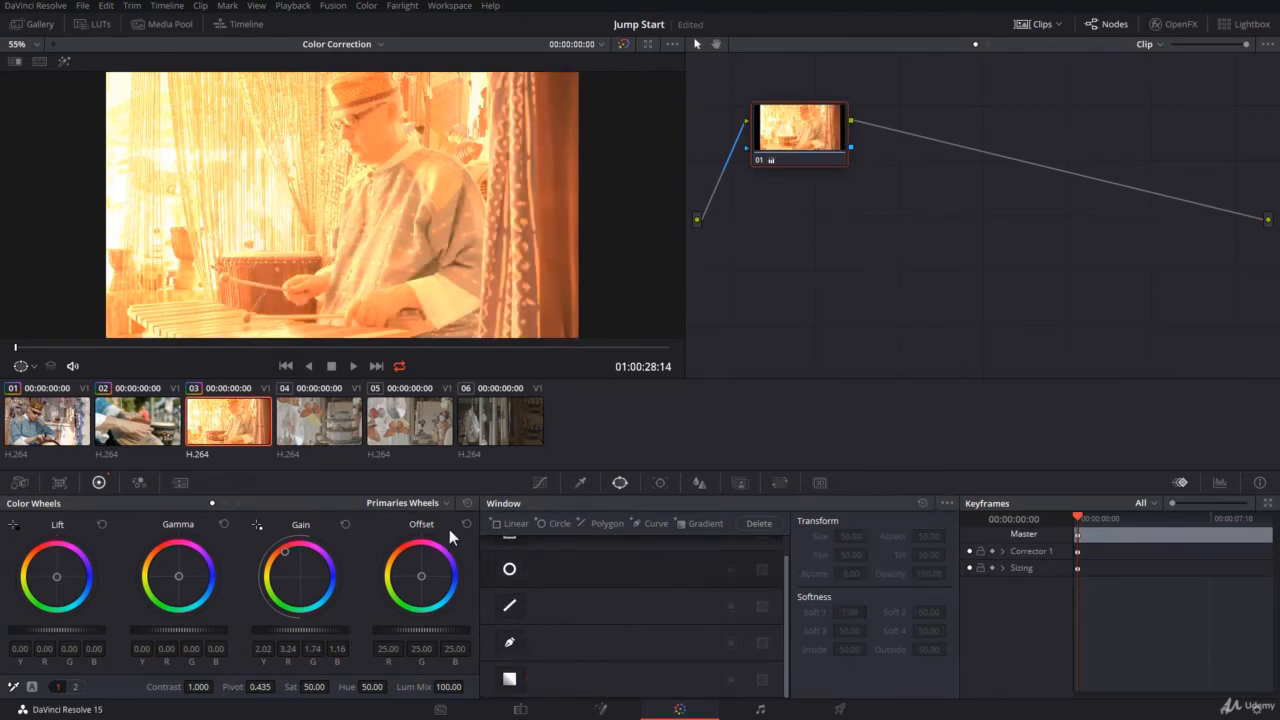
left_click(467, 504)
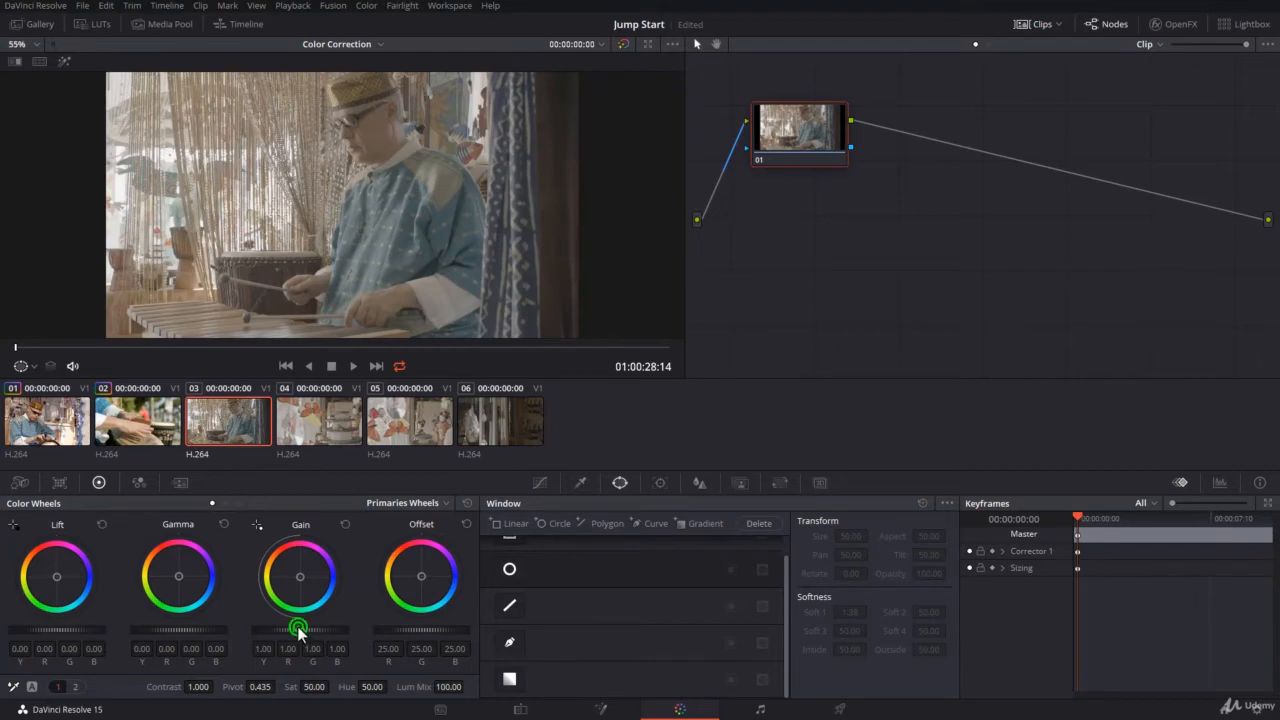
left_click_drag(299, 629, 463, 618)
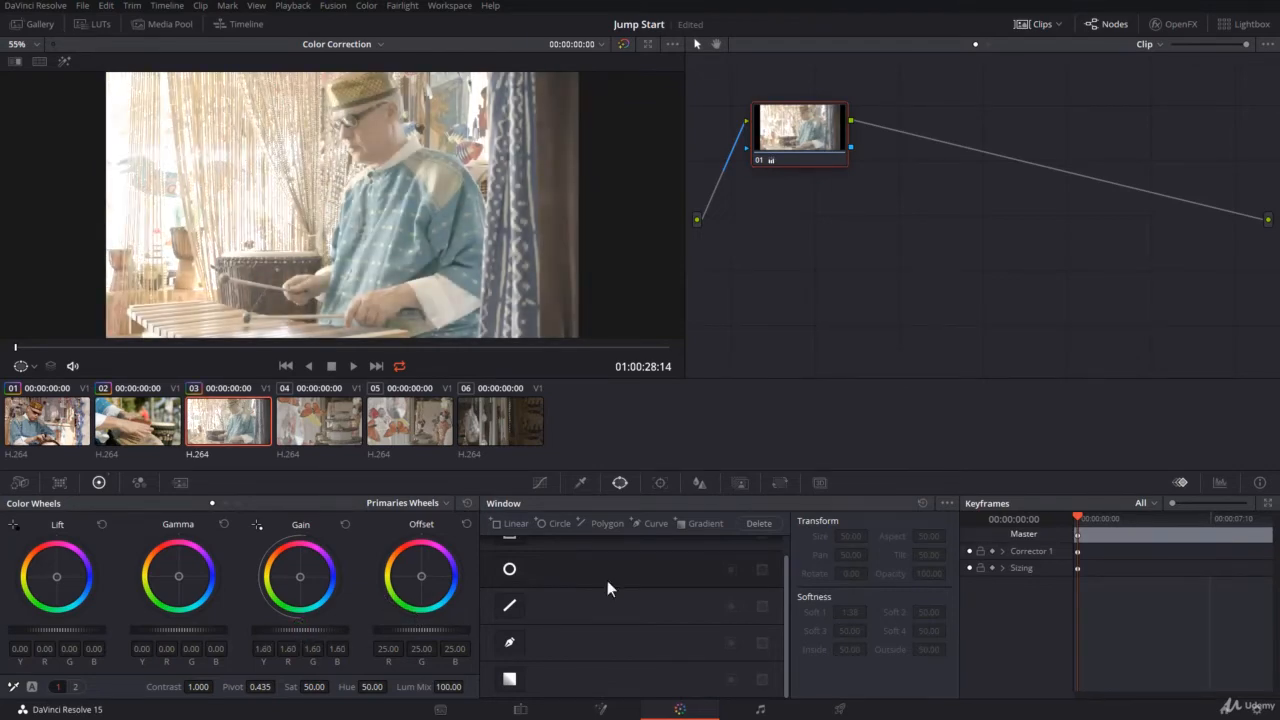
key("ctrl+z")
Enable a circle window and shrink it around the drummer's head at Pan 50.66 and Tilt 52.73
left_click(510, 570)
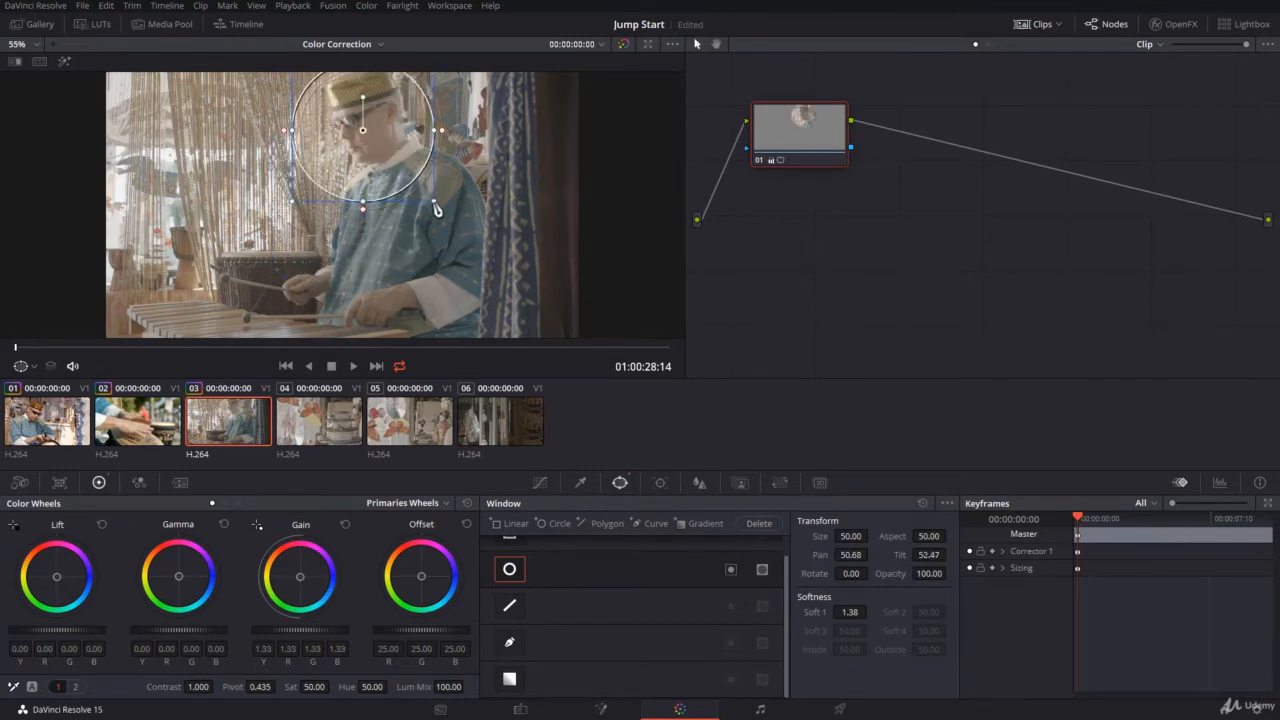
left_click_drag(421, 193, 384, 139)
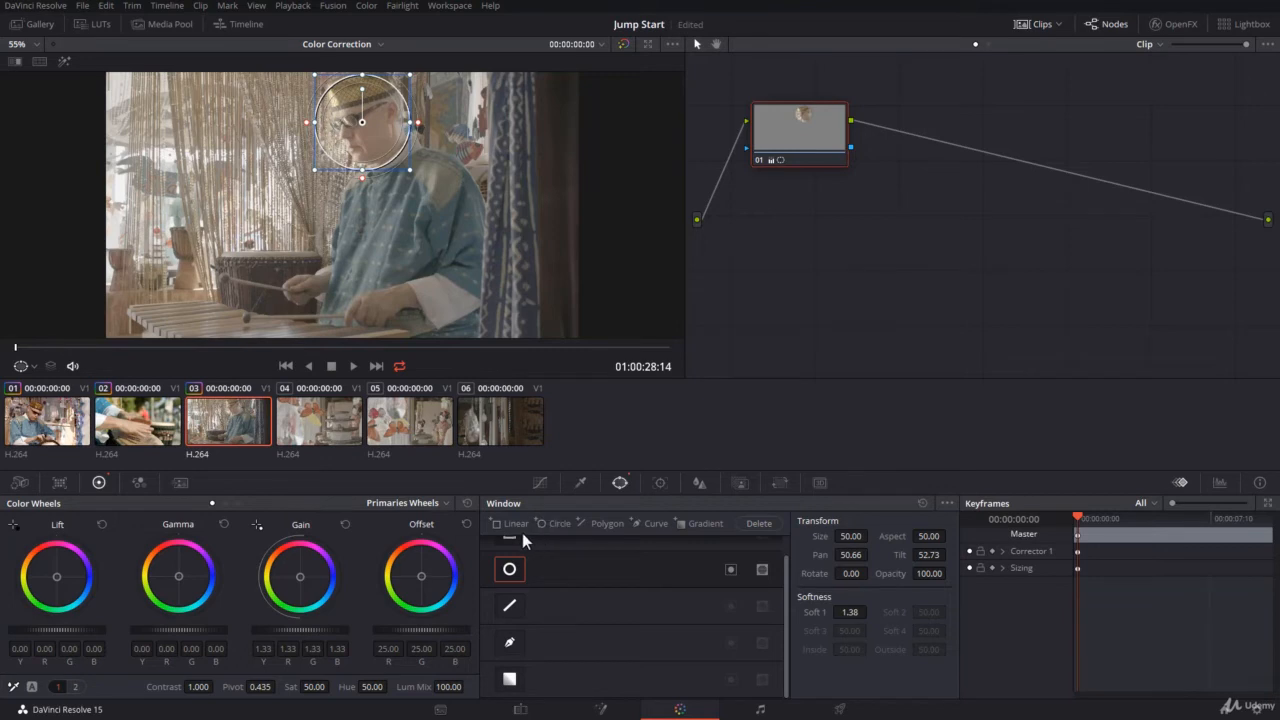
Toggle the head's circle window off and on, and add a second circle window to the same node
left_click(520, 570)
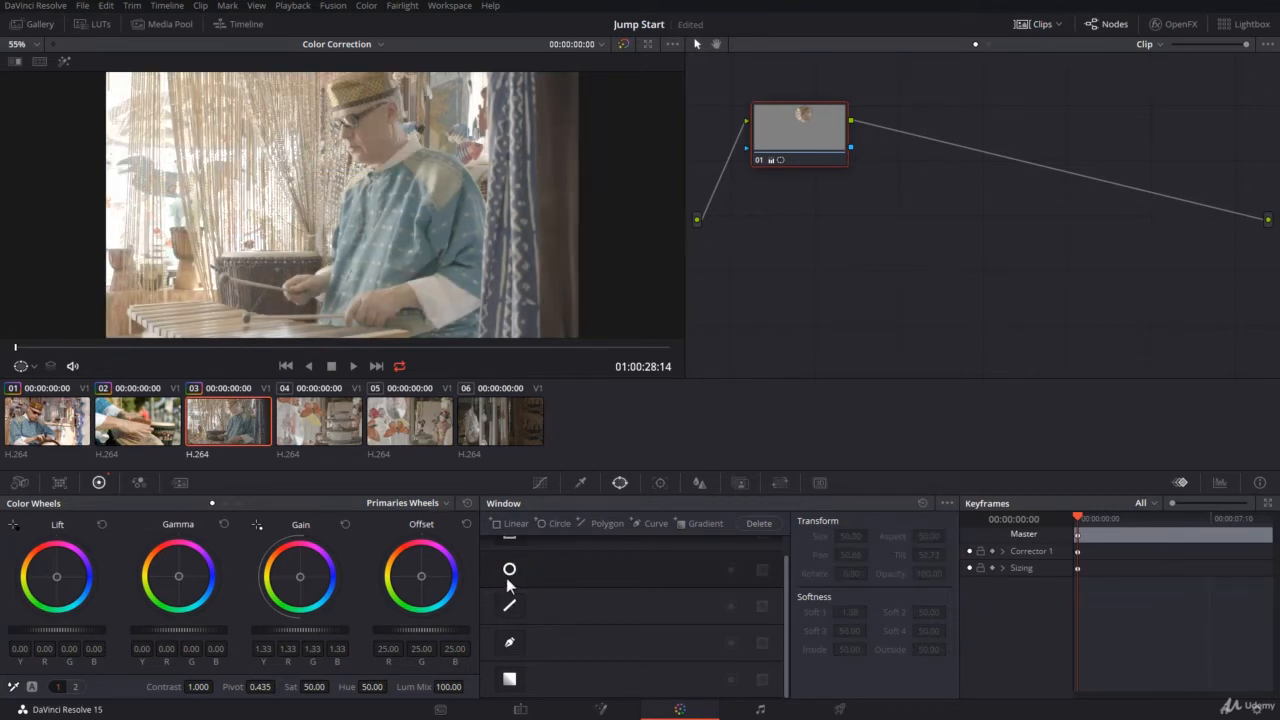
left_click(520, 570)
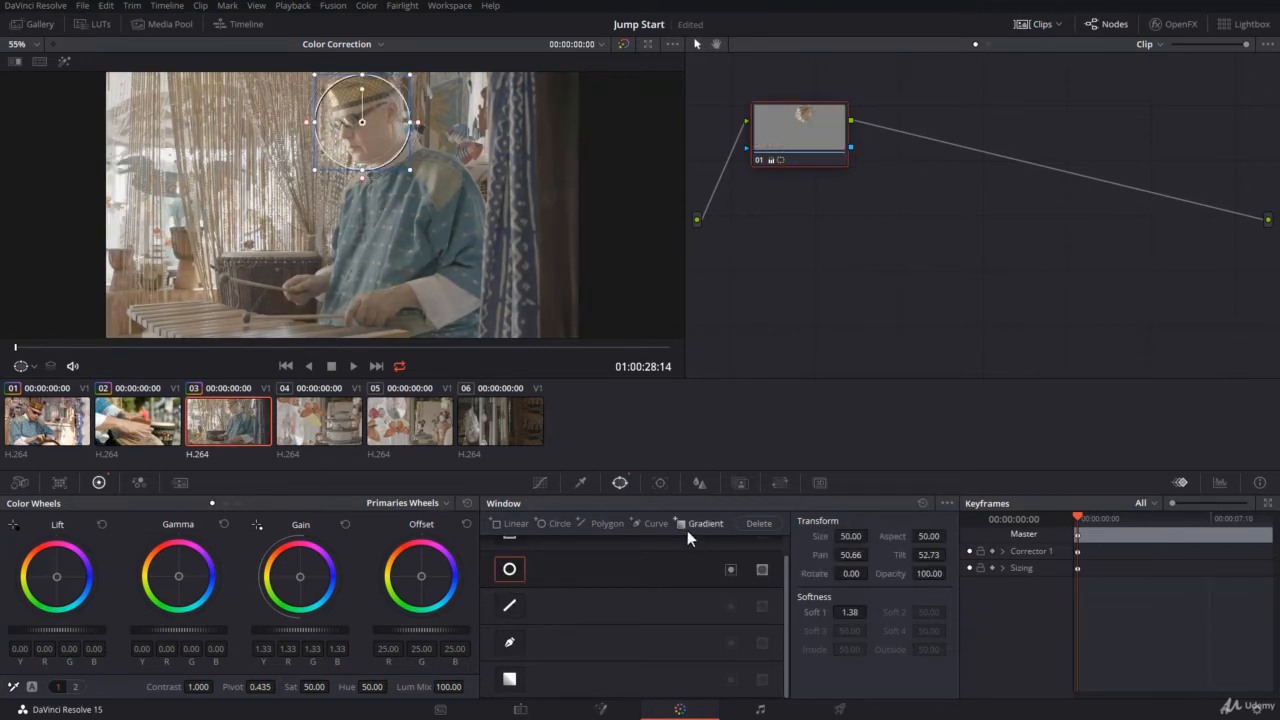
left_click(561, 523)
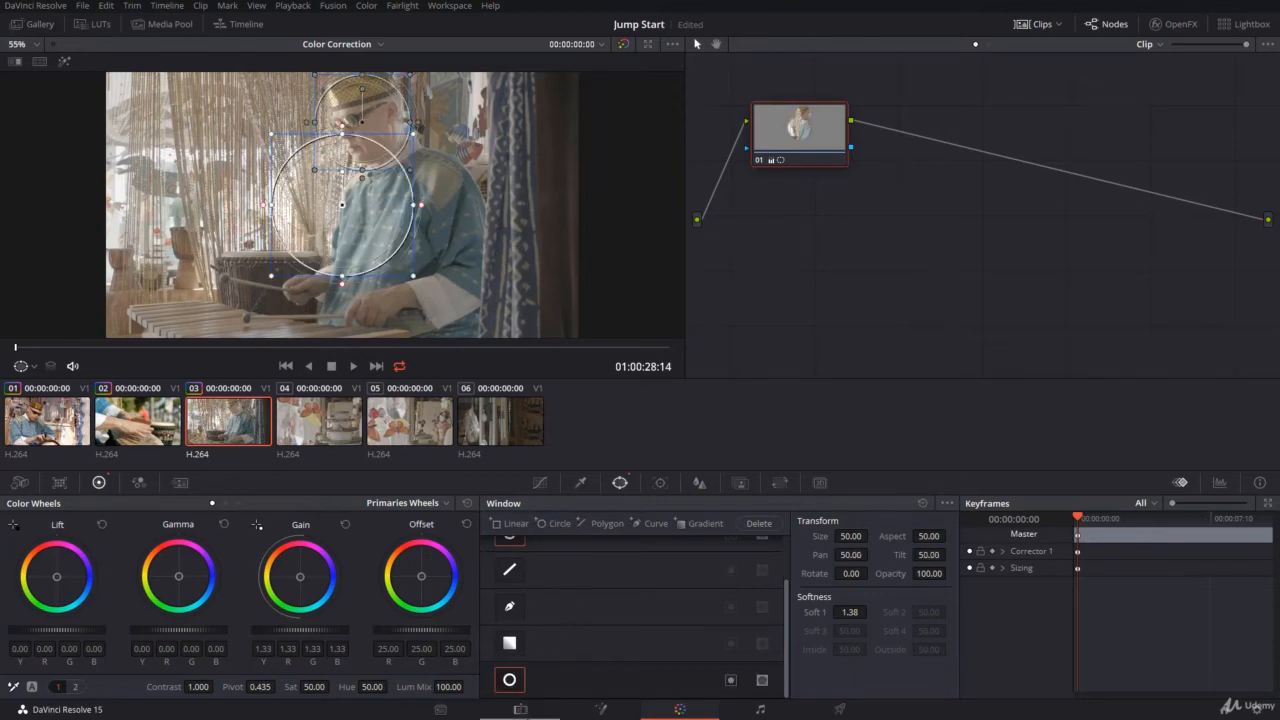
Shrink the second circle window around the drummer's hand beside the drum, at about Pan 48.63 and Tilt 47.16
scroll(580, 661, "up", 2)
scroll(578, 661, "down", 2)
left_click_drag(415, 140, 316, 292)
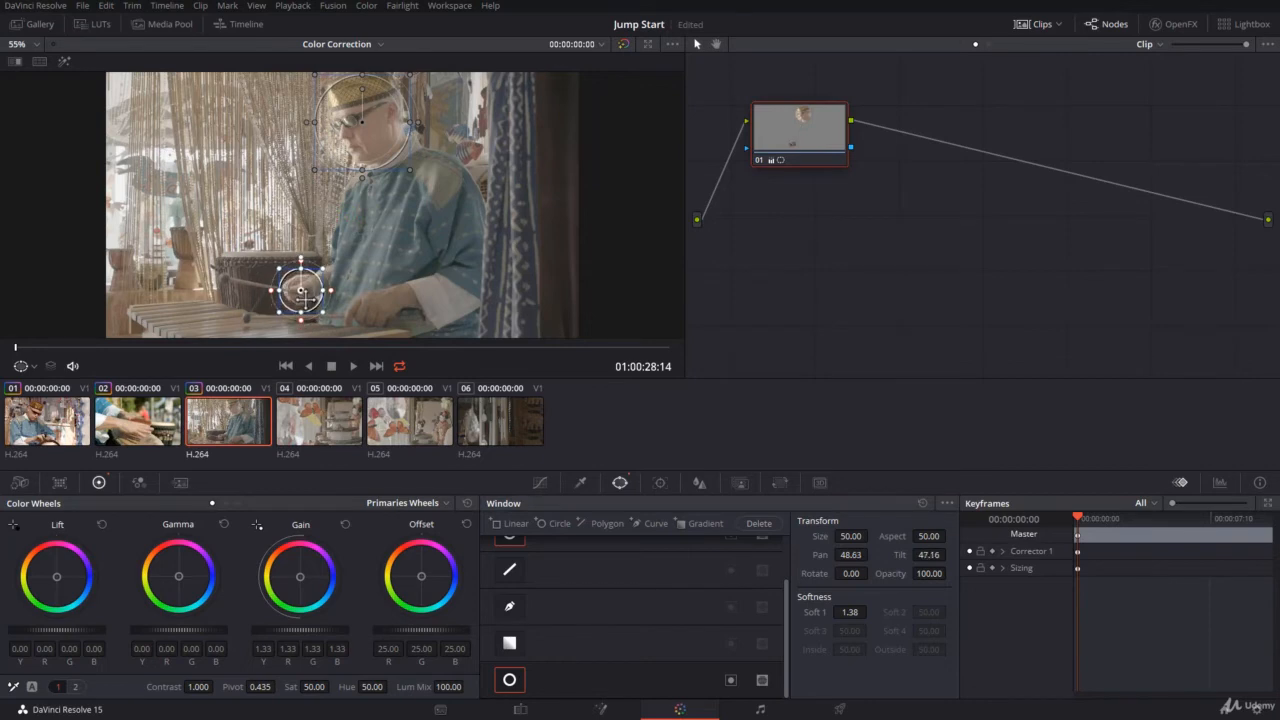
Add a third circle window and shrink it around the drummer's other hand, at about Pan 50.91 and Tilt 46.49
left_click(545, 524)
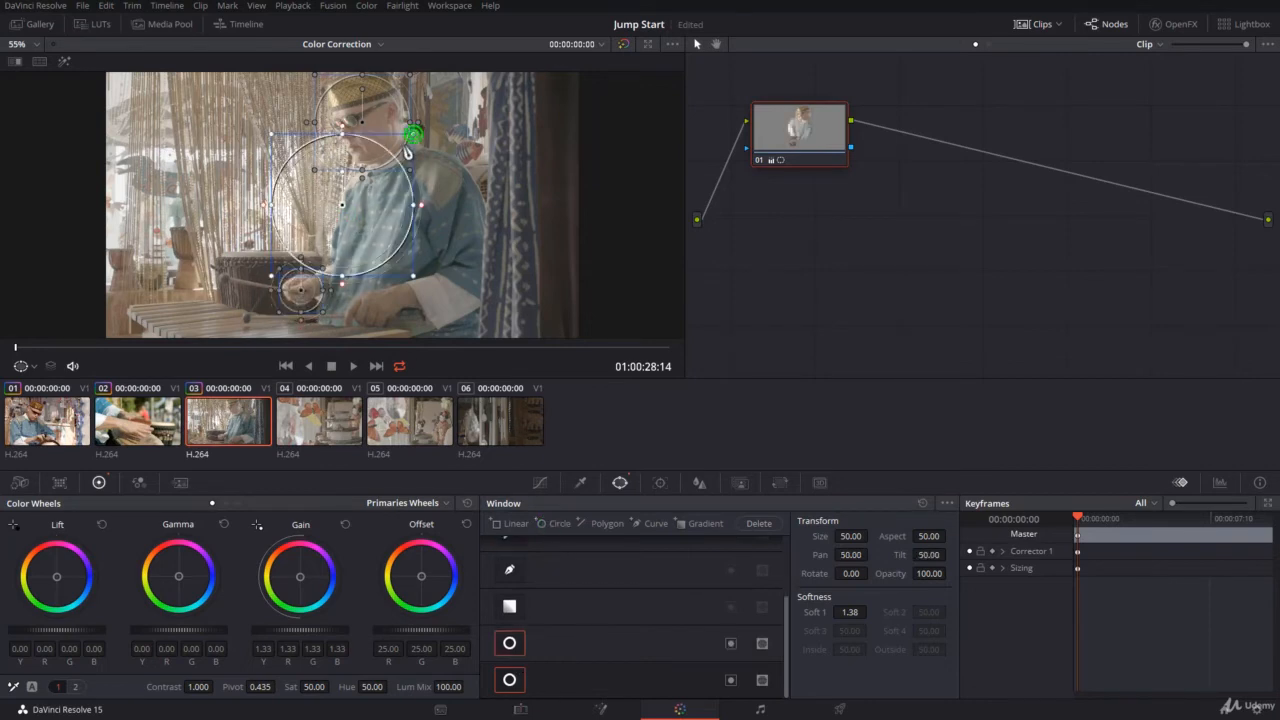
left_click_drag(412, 133, 372, 174)
left_click_drag(350, 216, 370, 311)
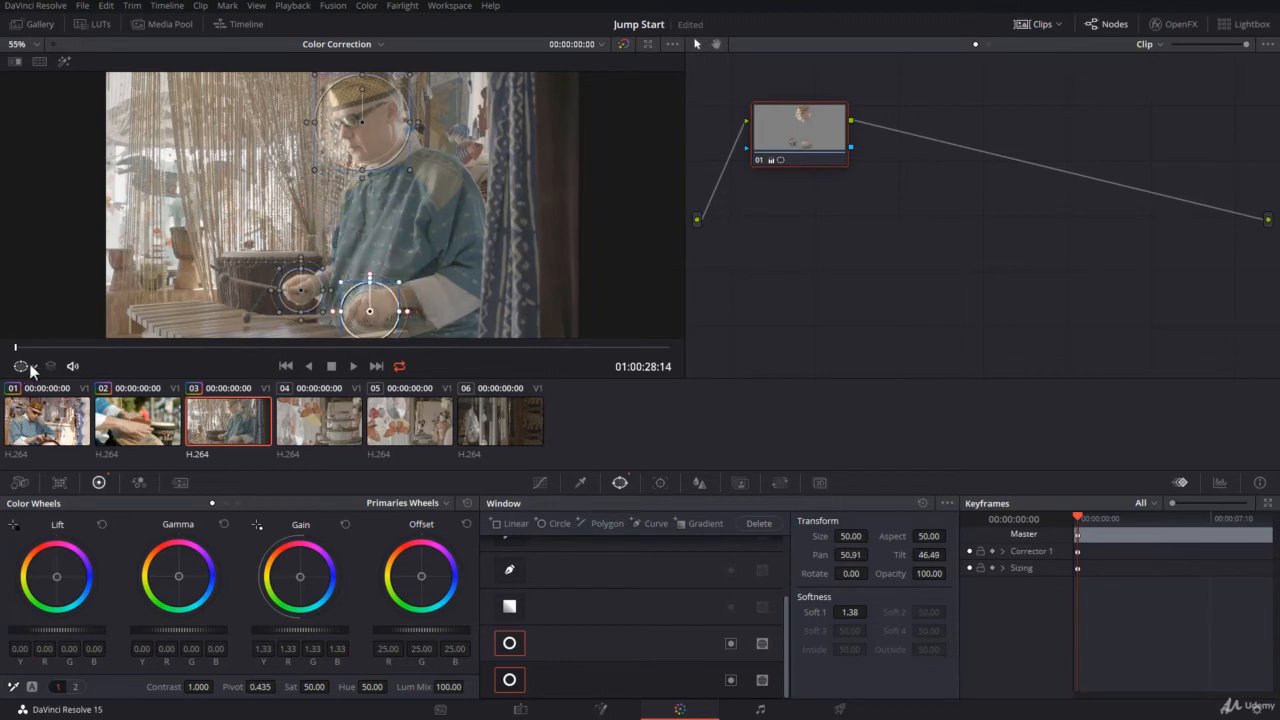
Turn off the on-screen window outlines in the viewer and raise the master Gain to 1.77
left_click(30, 368)
left_click(47, 392)
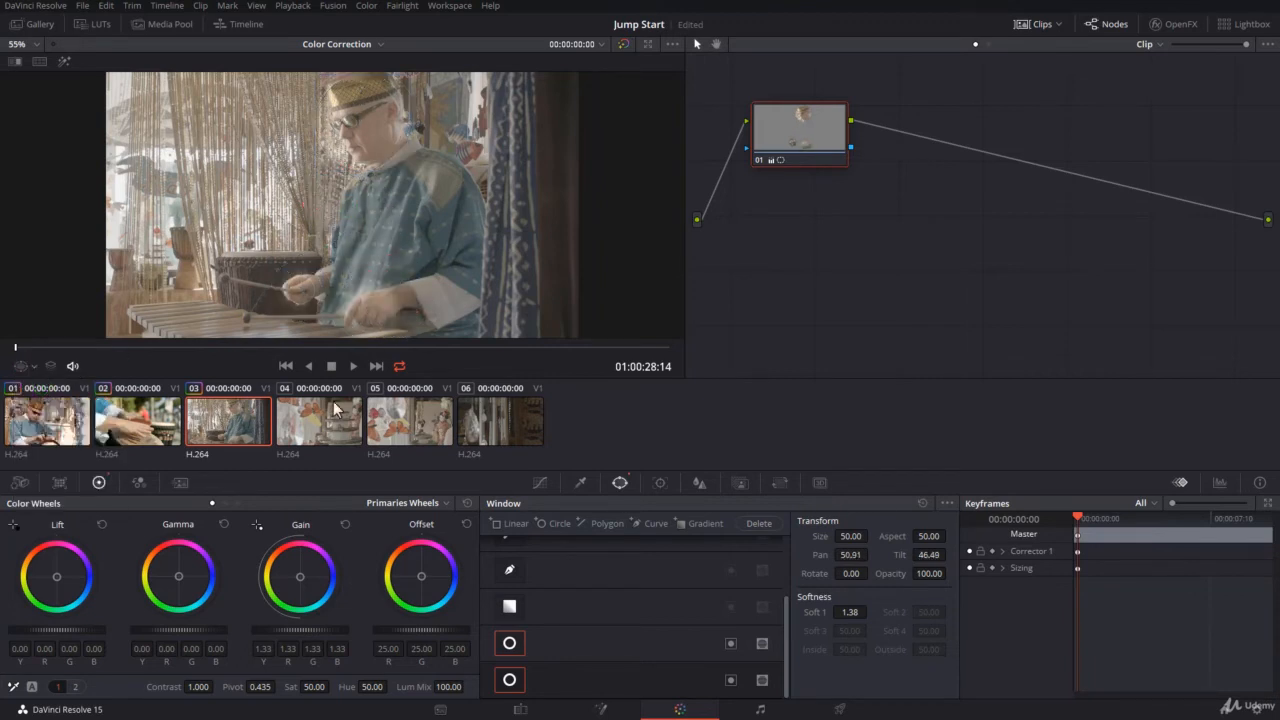
left_click_drag(287, 630, 330, 630)
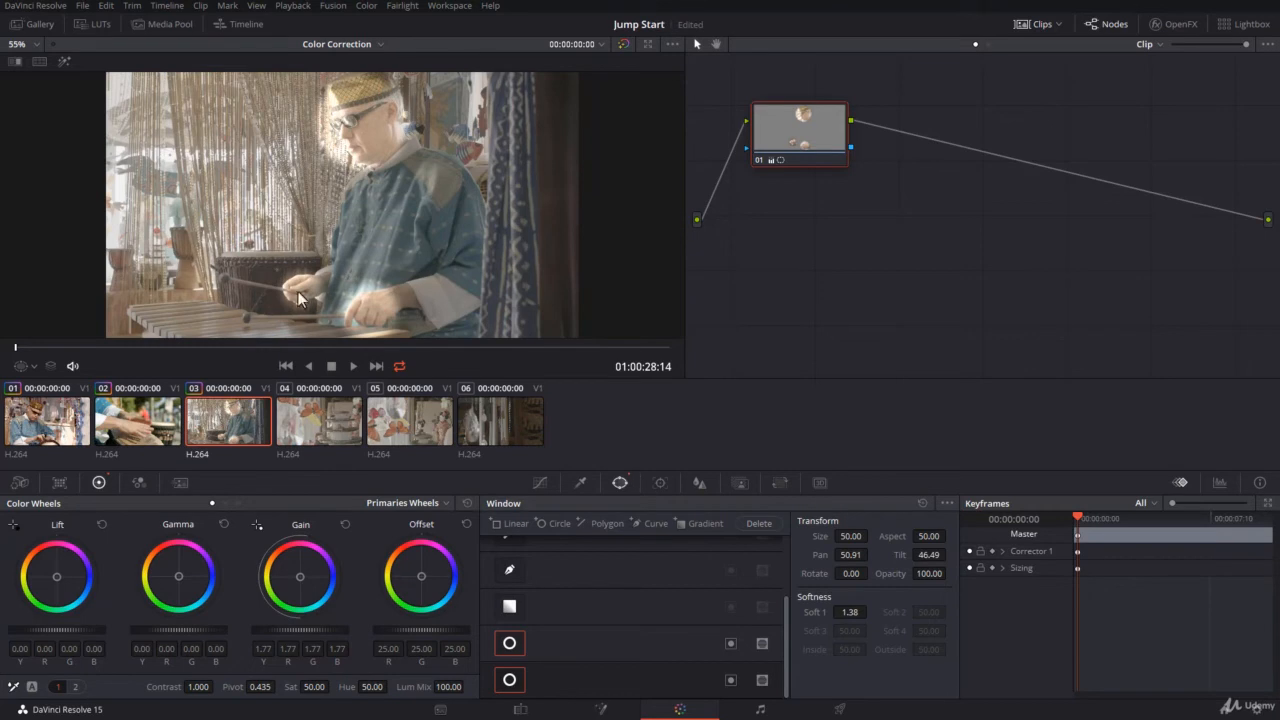
Reset the Window palette, and add an extra circle window and delete it again
left_click(923, 503)
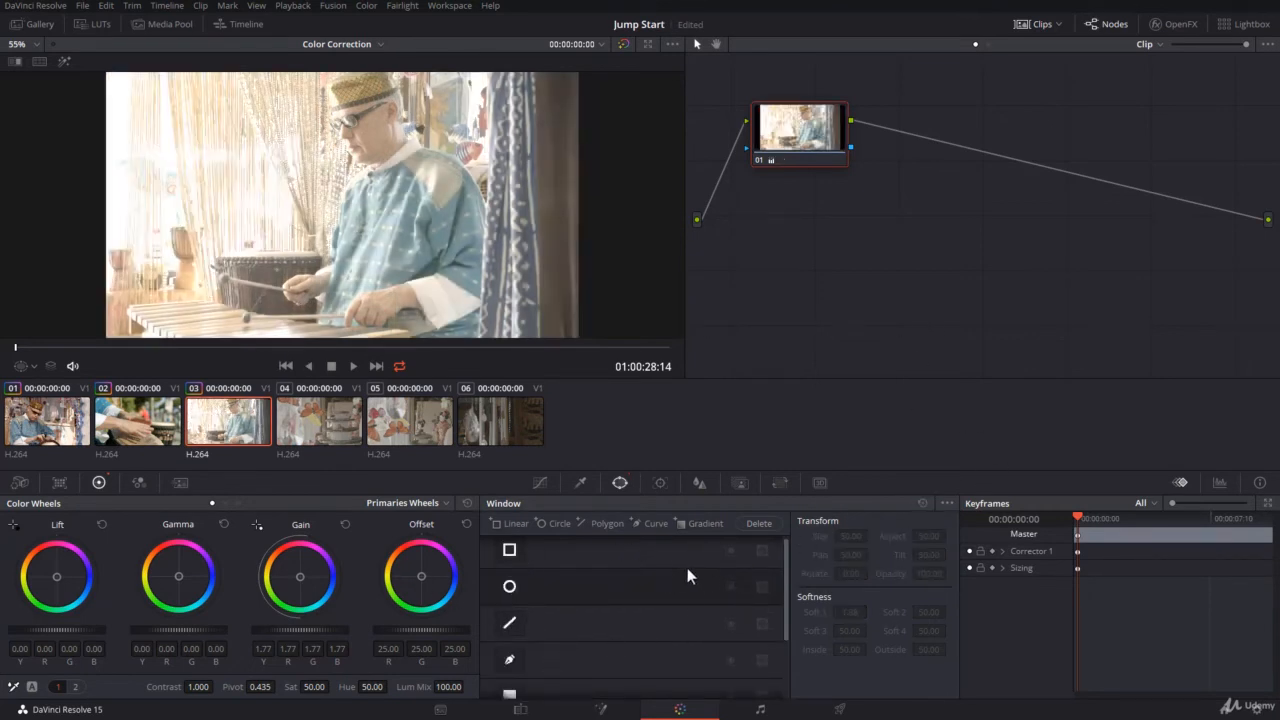
left_click(555, 523)
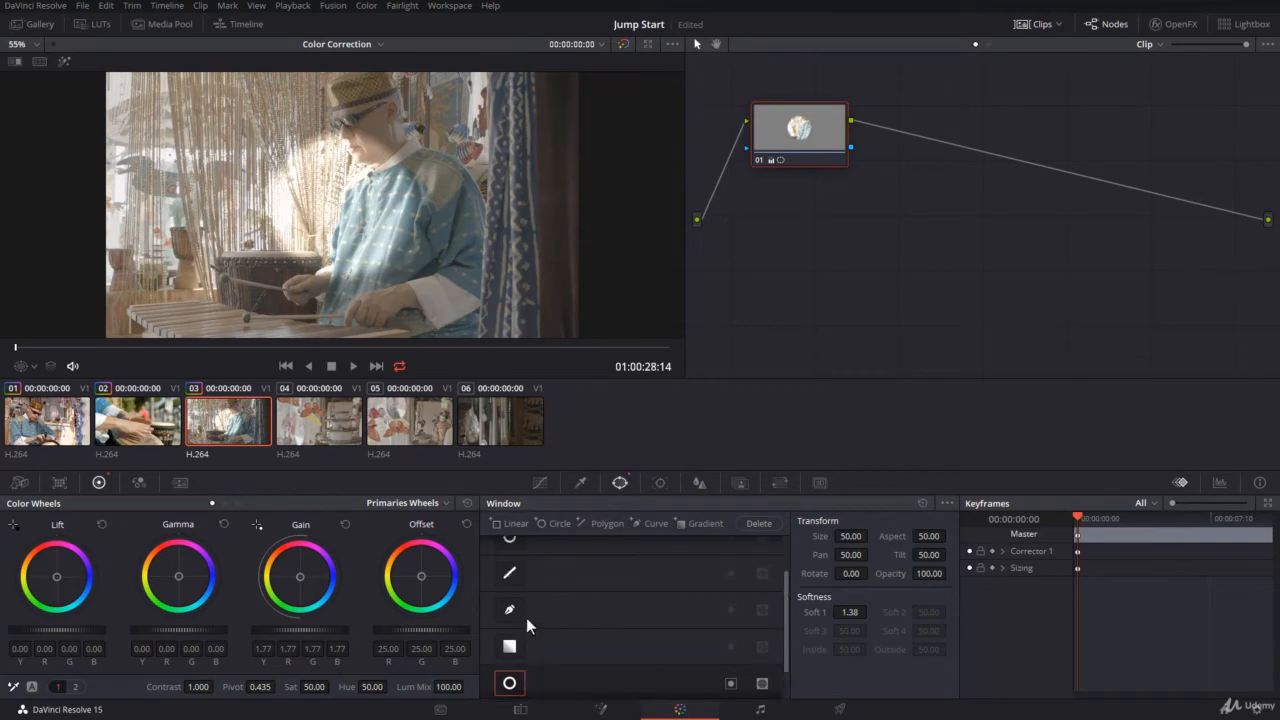
left_click(759, 523)
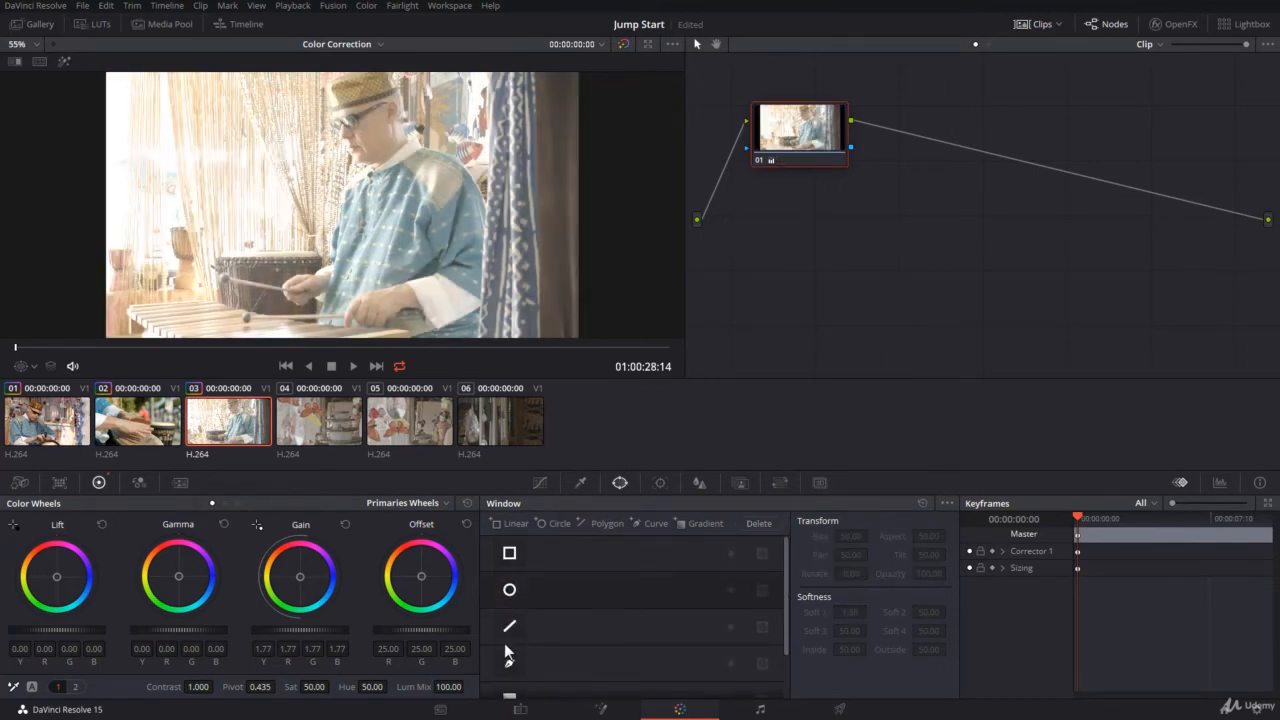
left_click(514, 672)
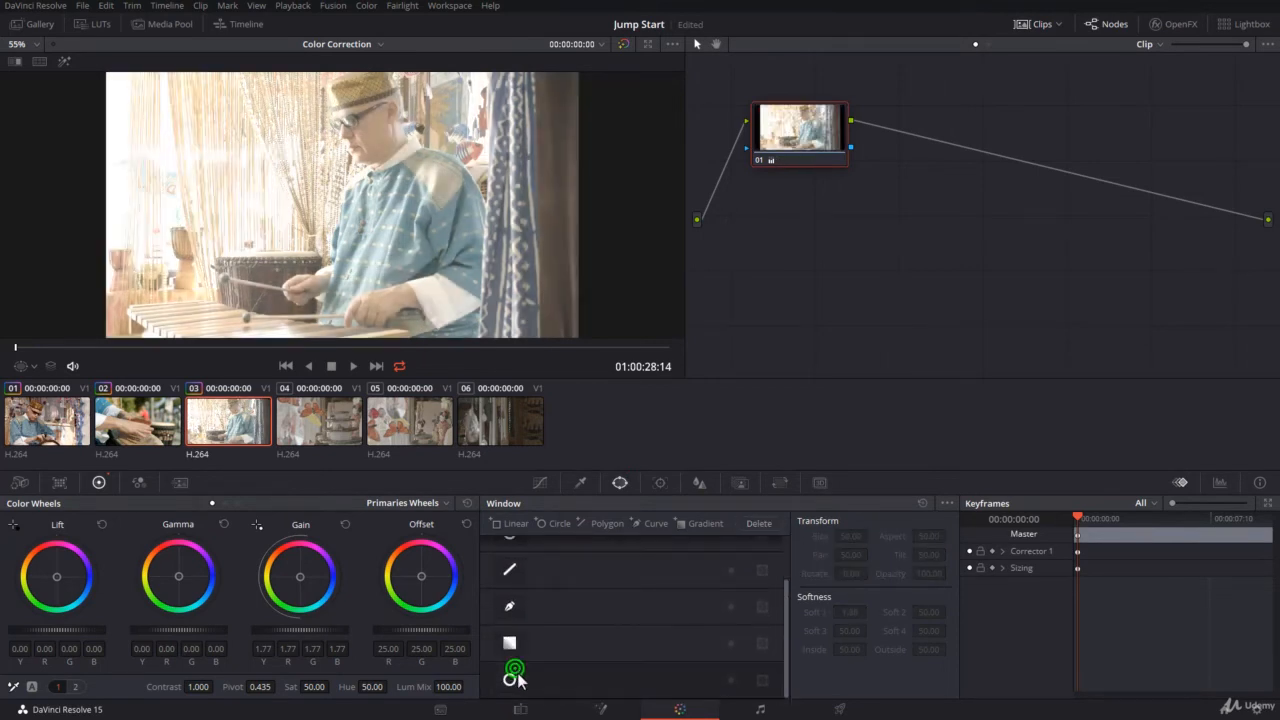
left_click(766, 523)
Try to delete the default circle window, and reset the Window palette
left_click(506, 592)
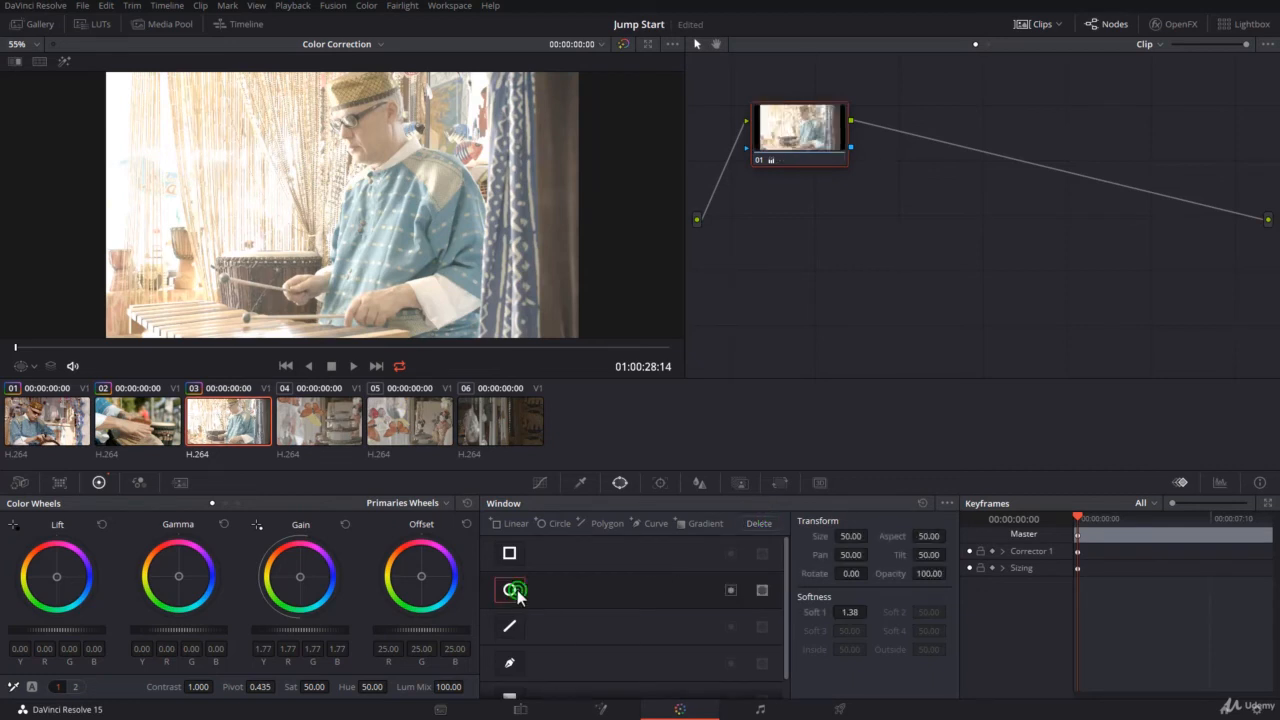
left_click(753, 523)
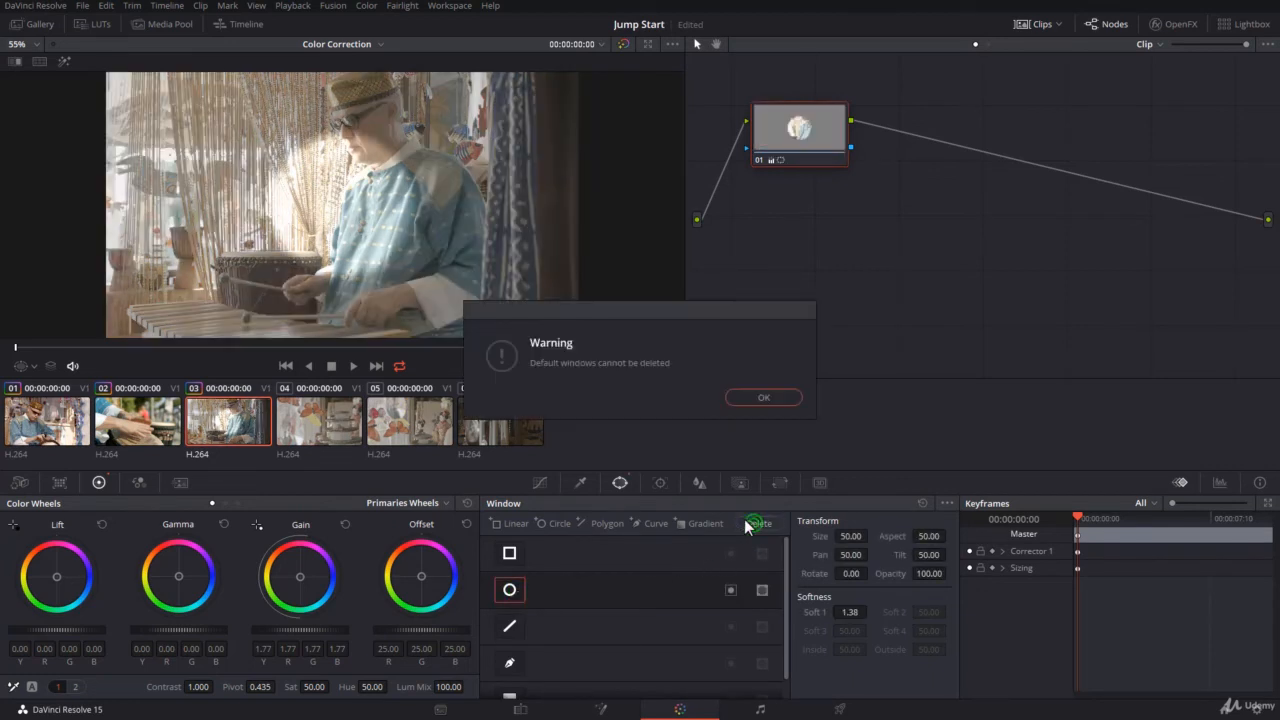
left_click(756, 398)
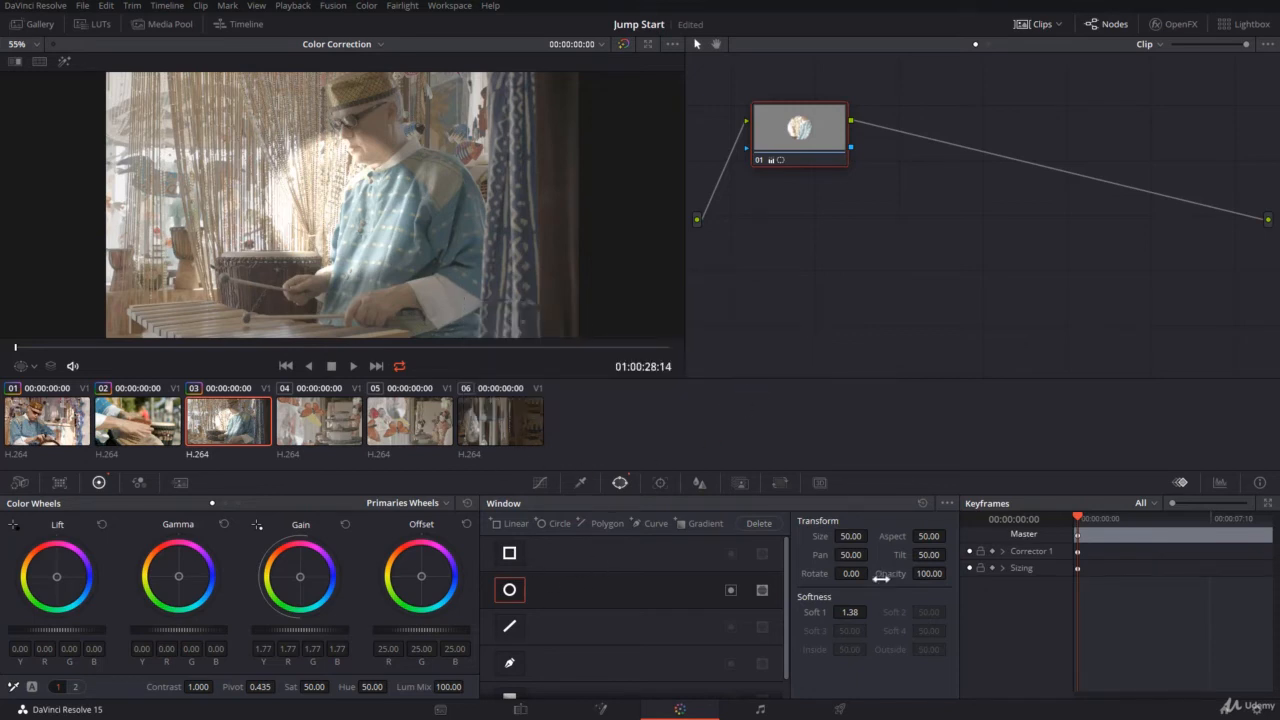
left_click(921, 505)
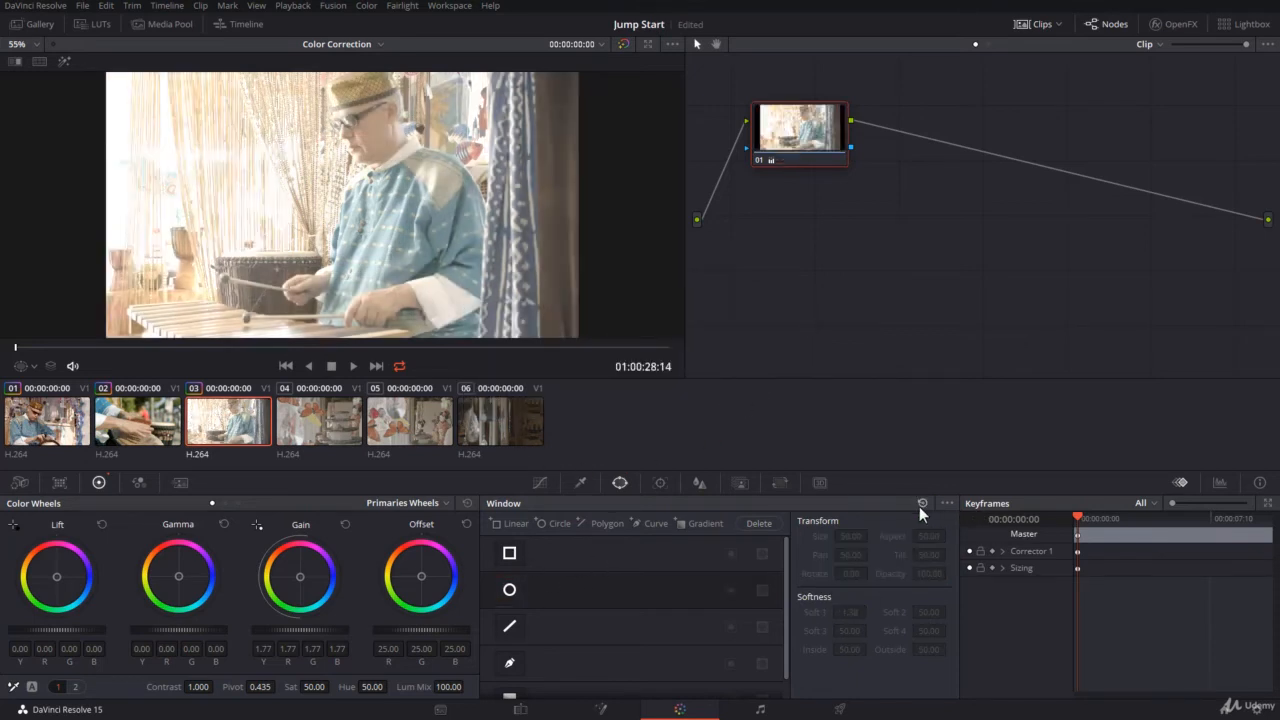
Place the default circle window over the drummer's head at about Pan 50.79 and Tilt 52.29 with its outline shown, and raise the master Gamma to 0.10
left_click(511, 590)
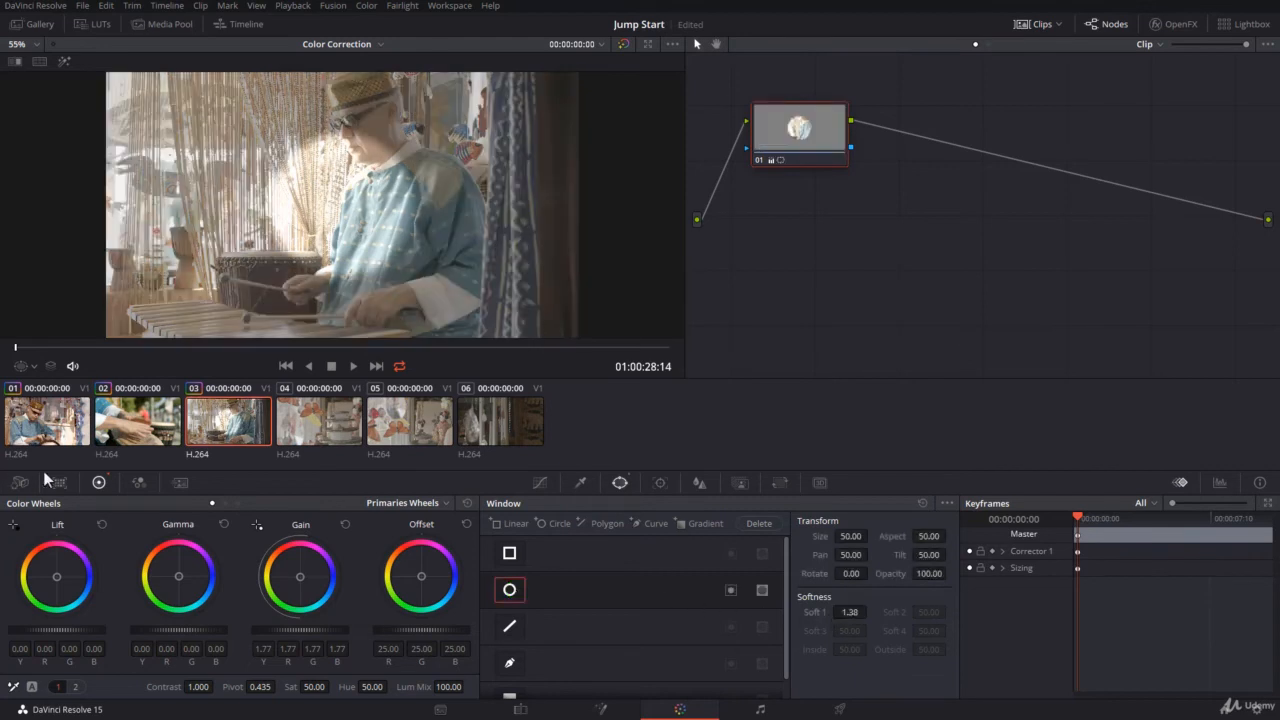
left_click(26, 370)
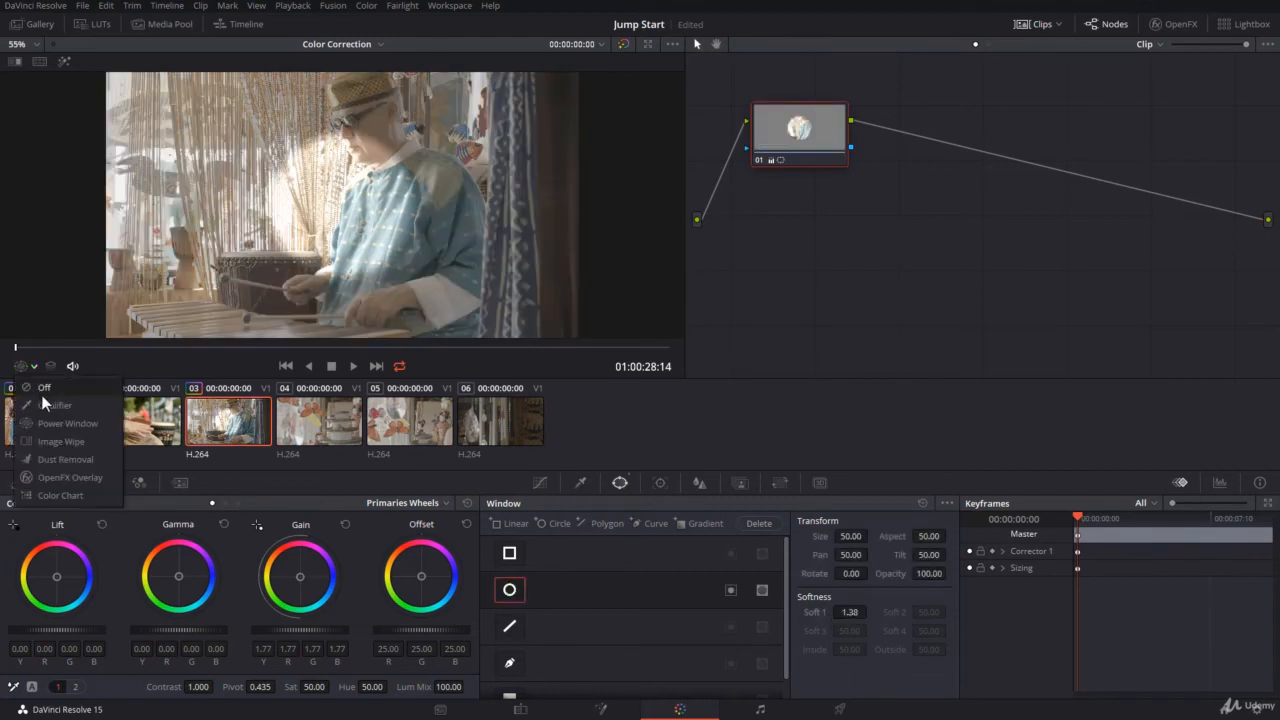
left_click(55, 424)
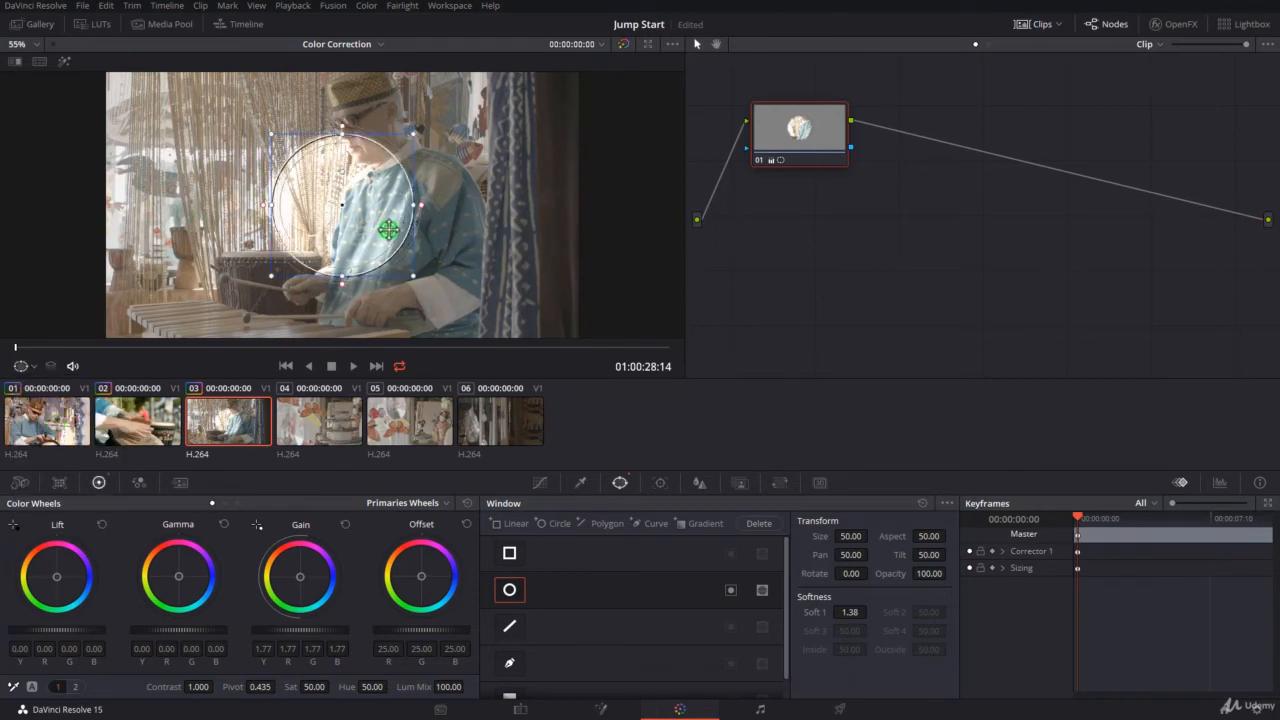
left_click_drag(388, 230, 412, 160)
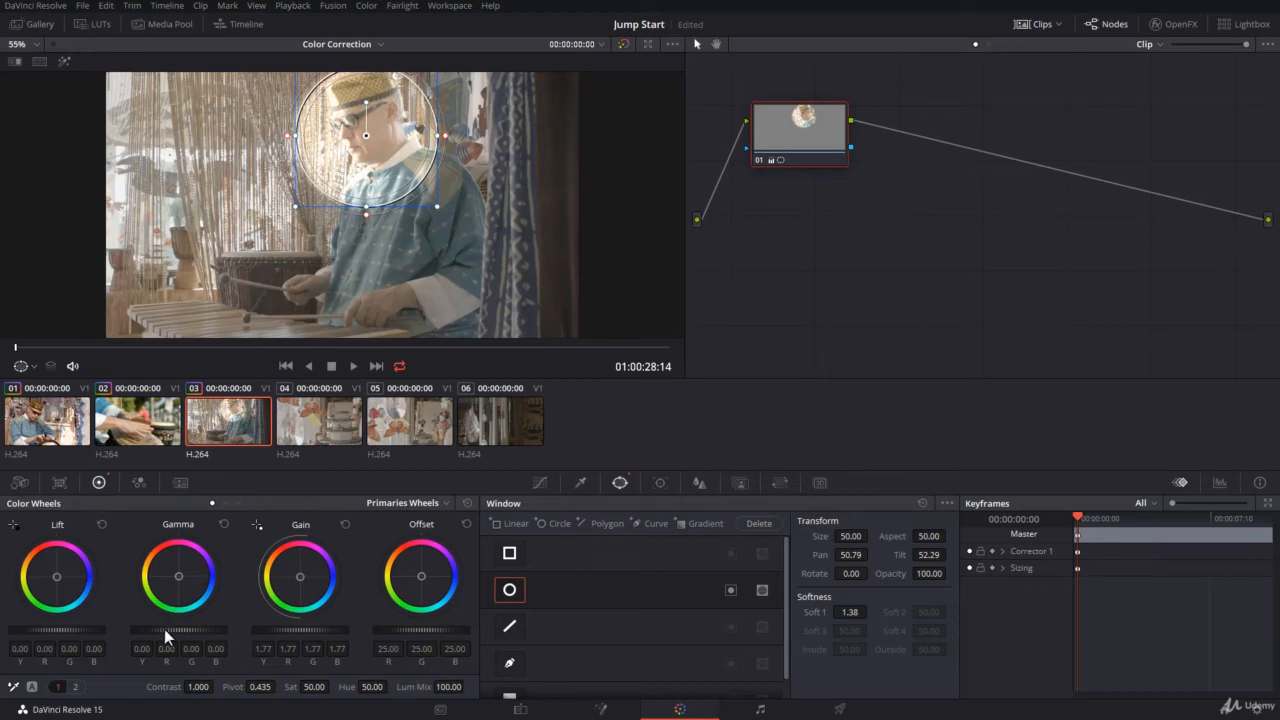
left_click_drag(164, 629, 192, 629)
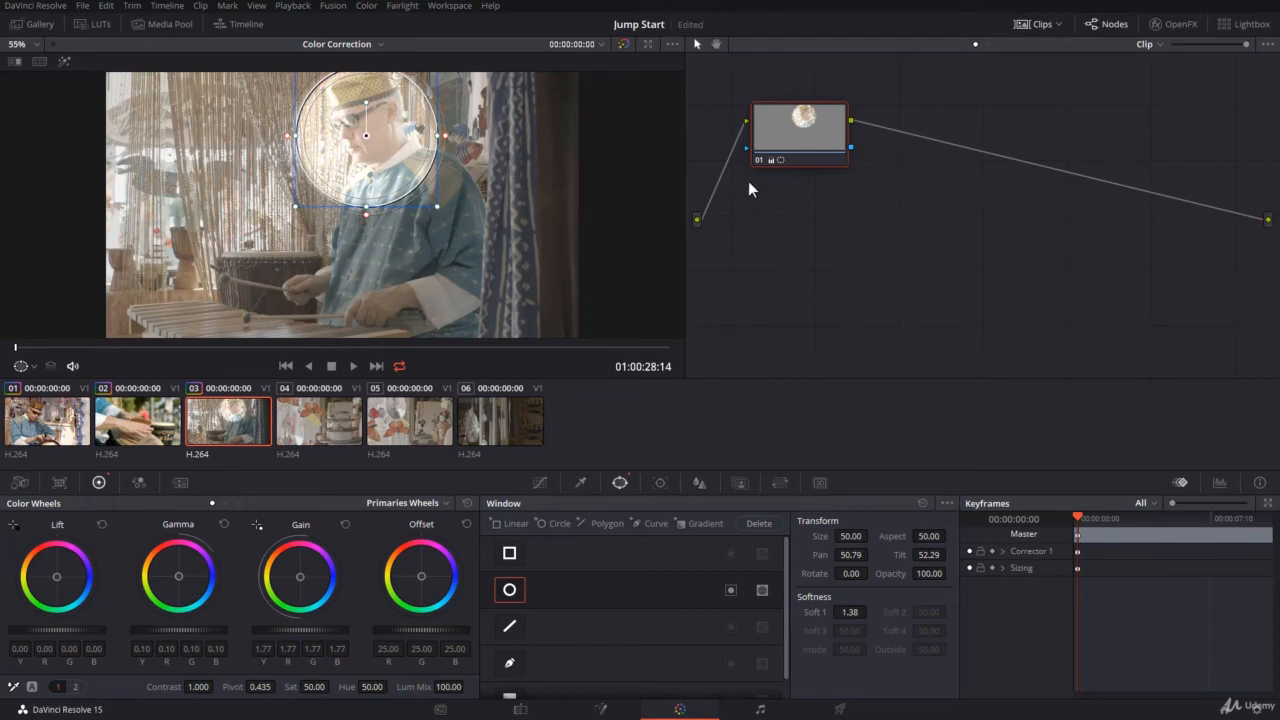
Add an outside node after node 01 and lower its master Lift to -0.26 to darken everything outside the circle
right_click(788, 130)
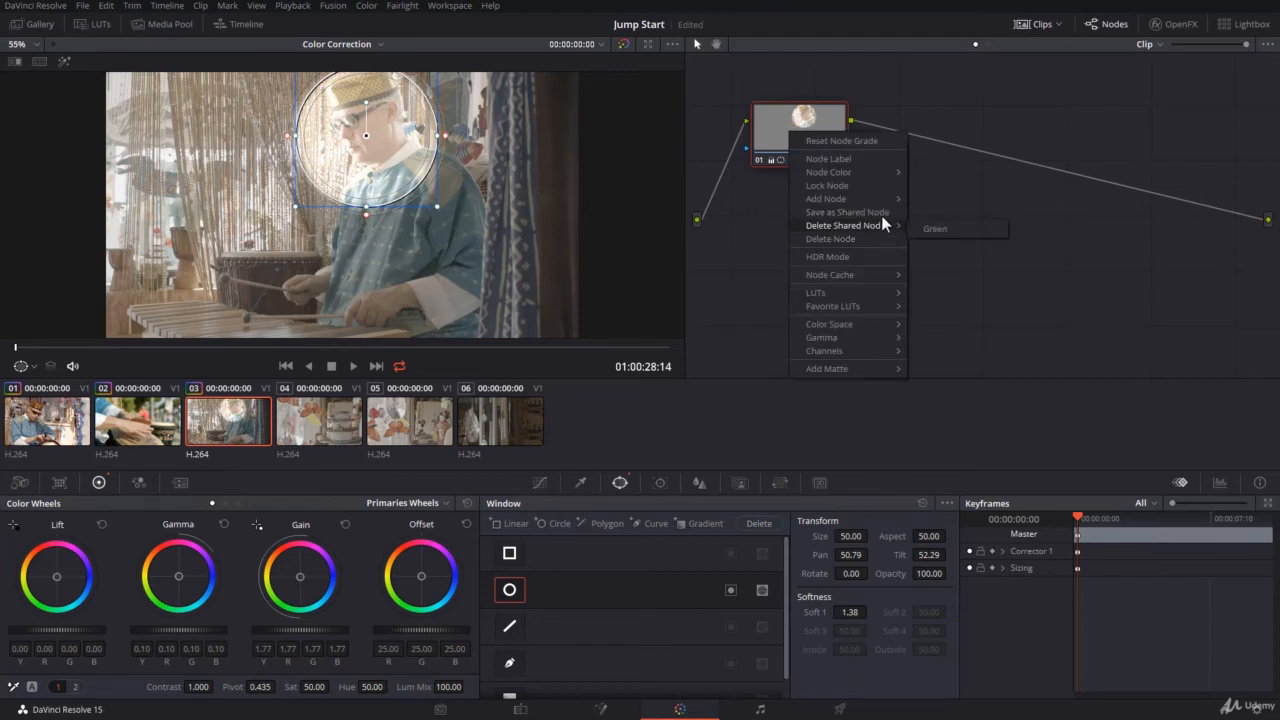
mouse_move(882, 197)
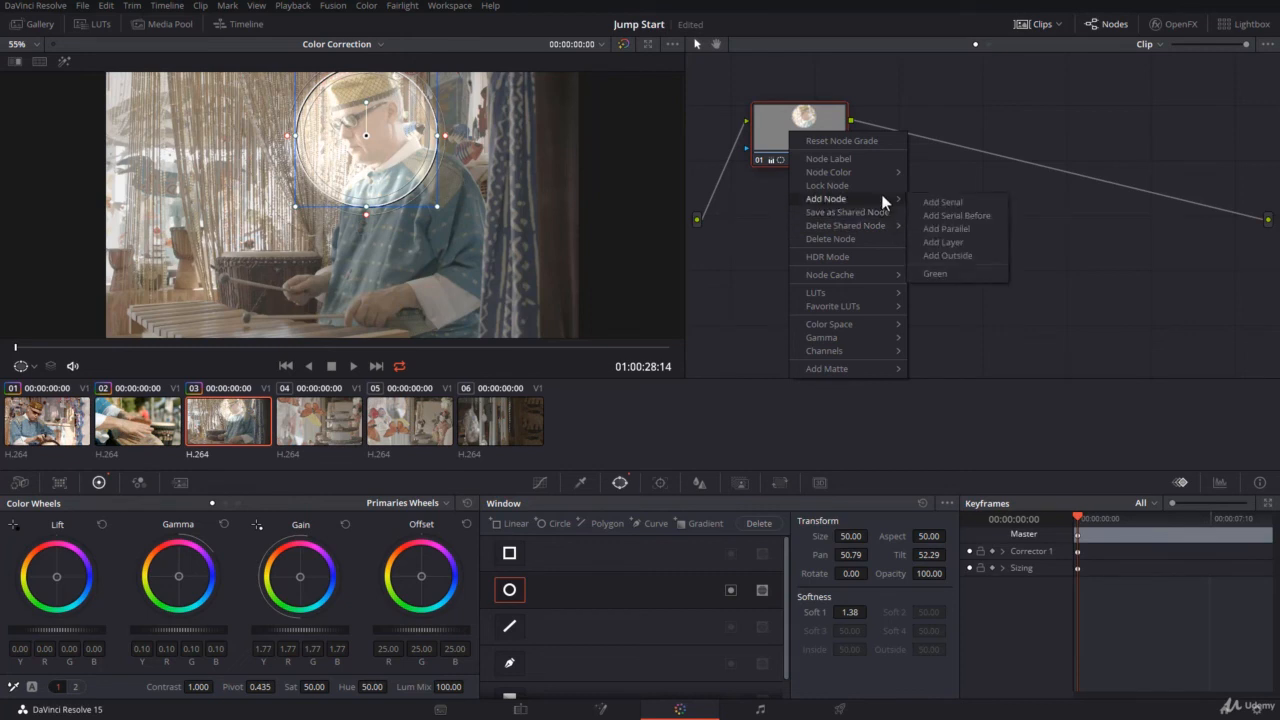
left_click(953, 257)
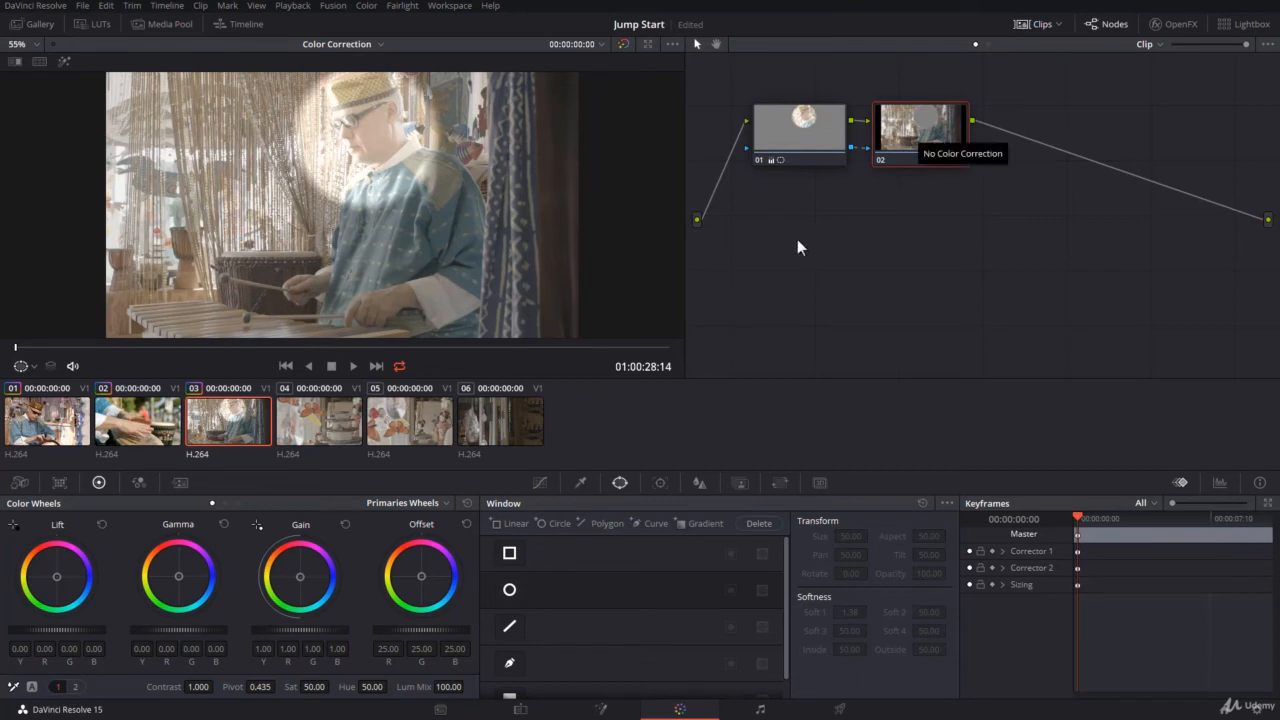
left_click(808, 128)
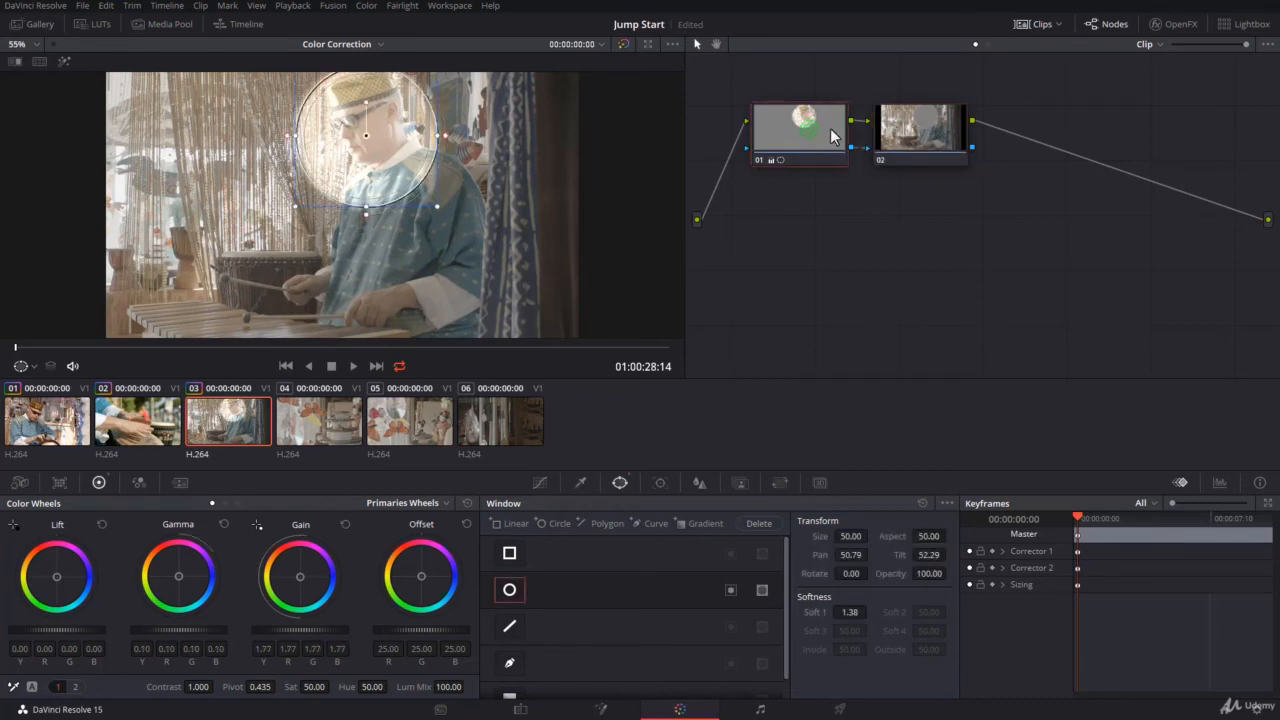
left_click(899, 140)
left_click_drag(82, 627, 49, 634)
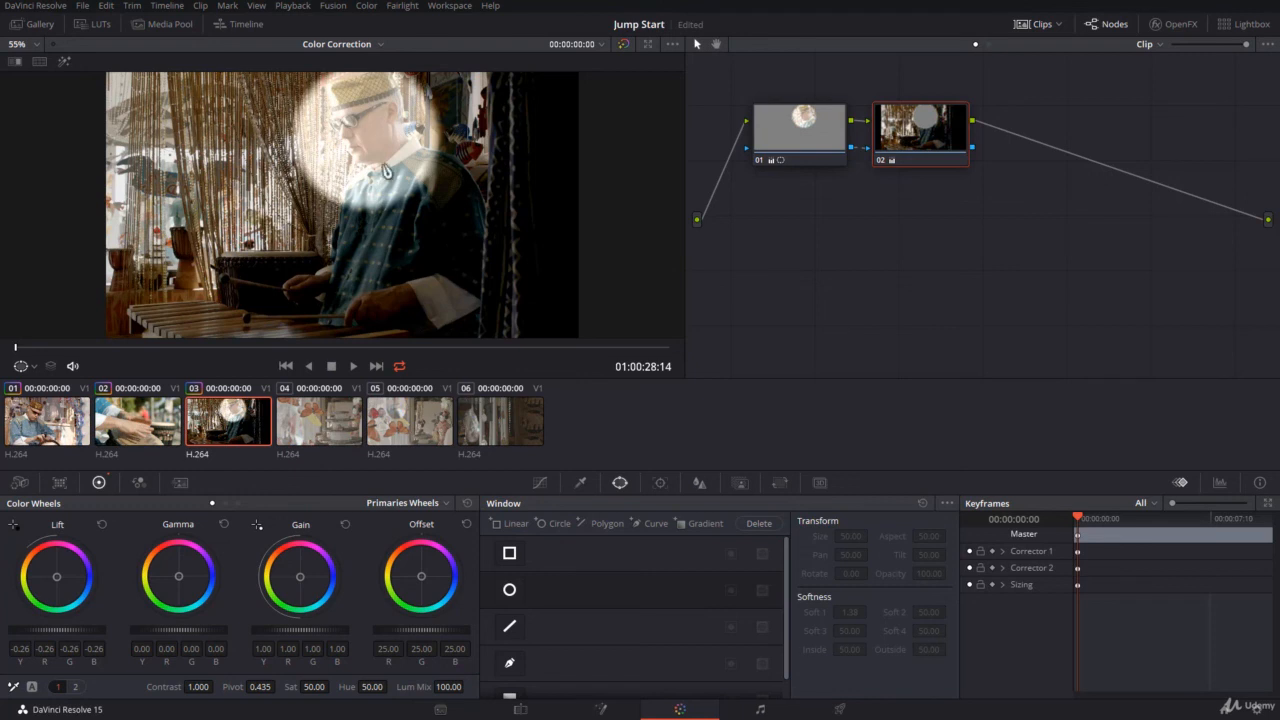
Reset all grades and nodes on the clip
left_click(860, 229)
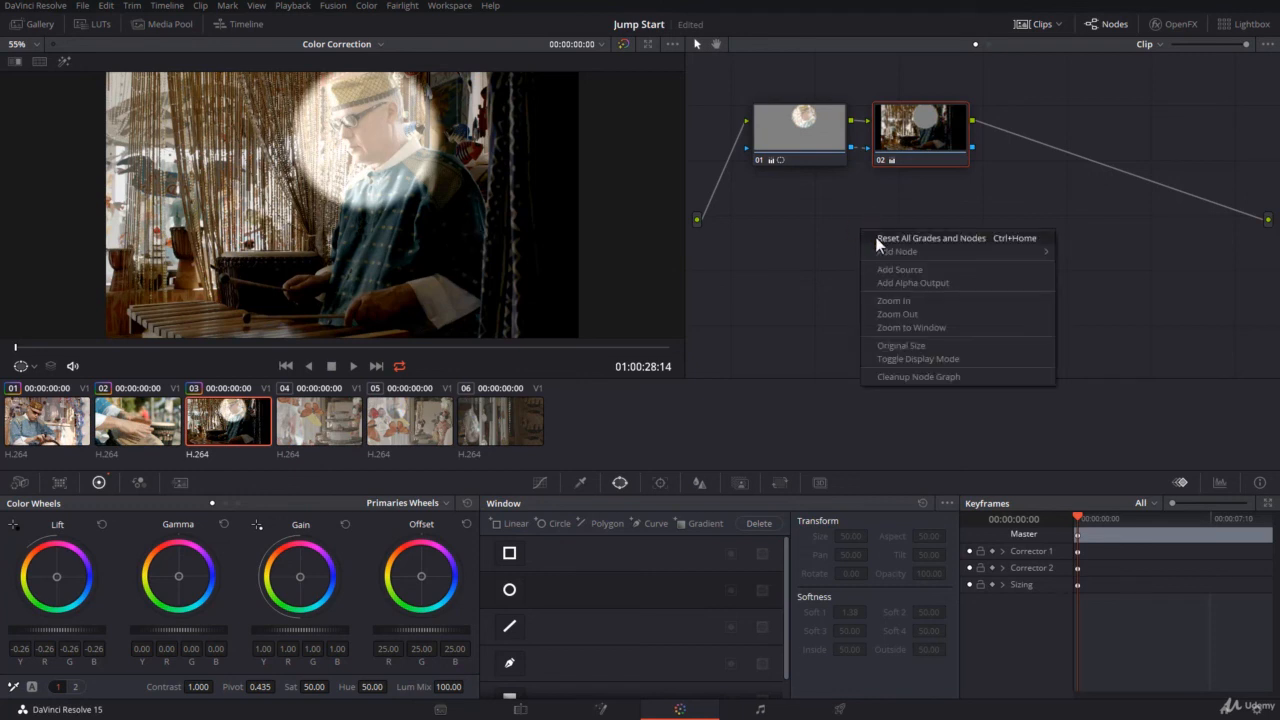
left_click(876, 243)
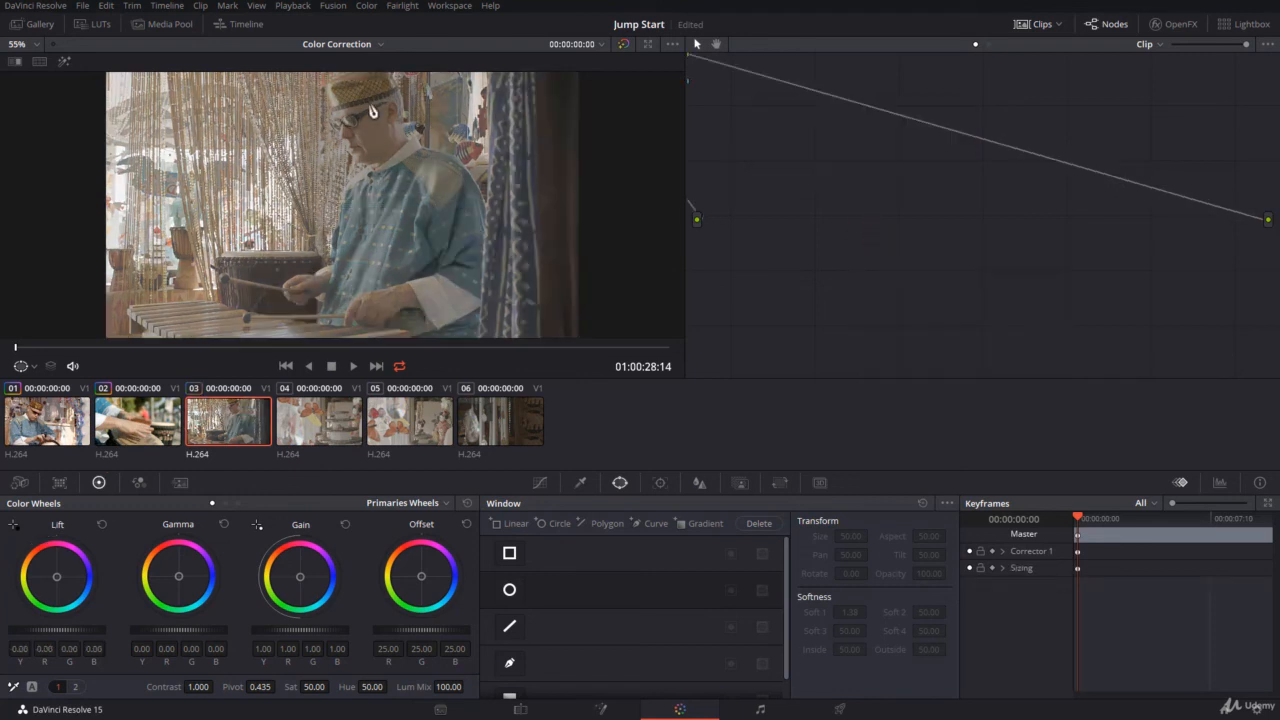